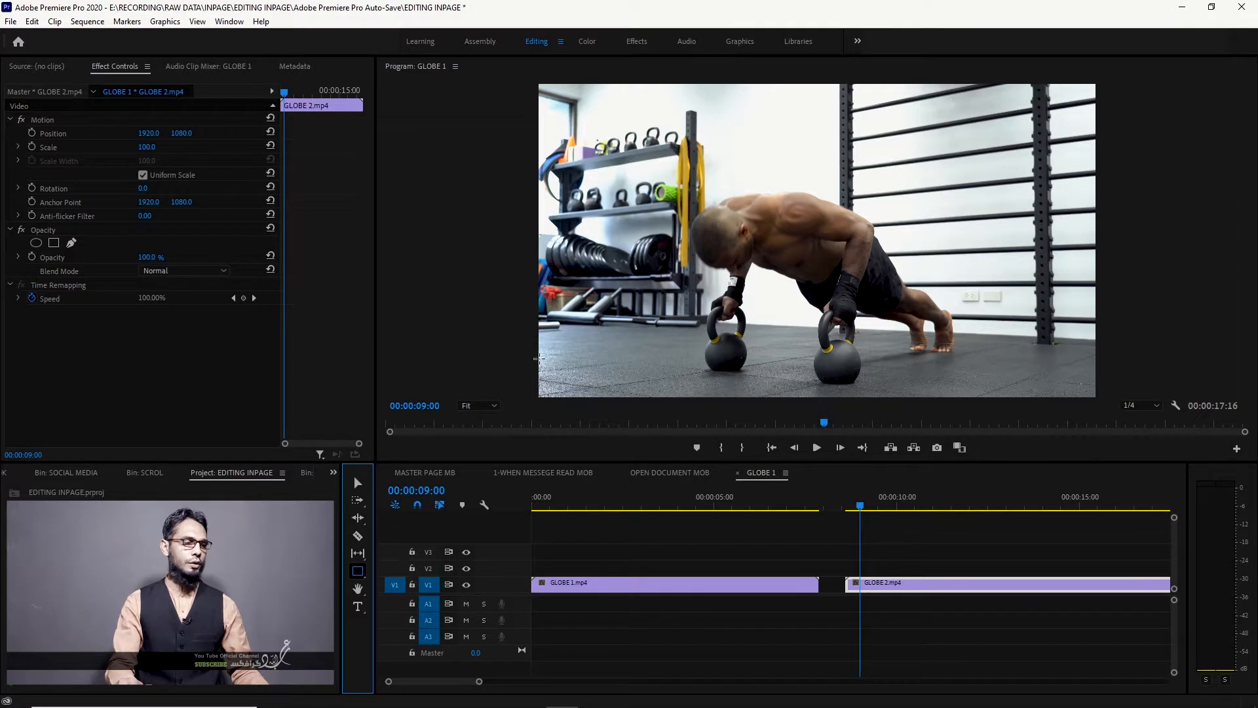
Draw a grey rectangular bar across the full width near the bottom of the GLOBE 2 frame and select its graphic clip.
drag(728, 392, 891, 400)
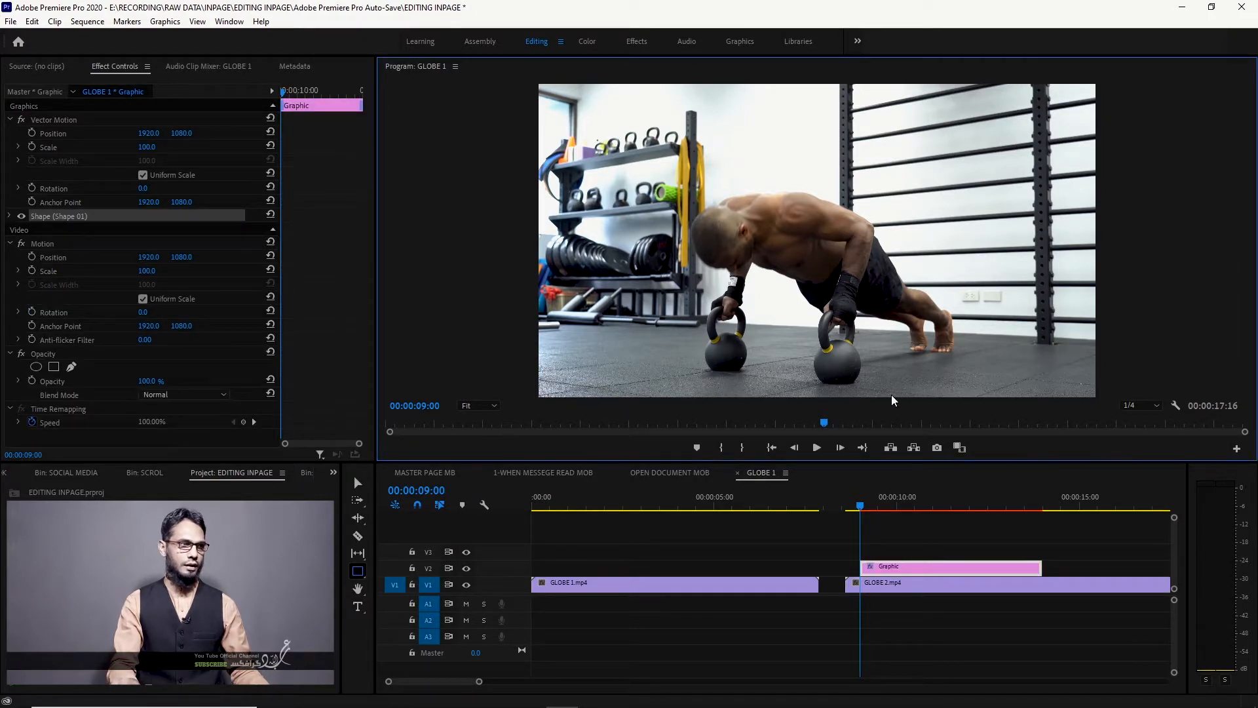
drag(891, 395, 1103, 386)
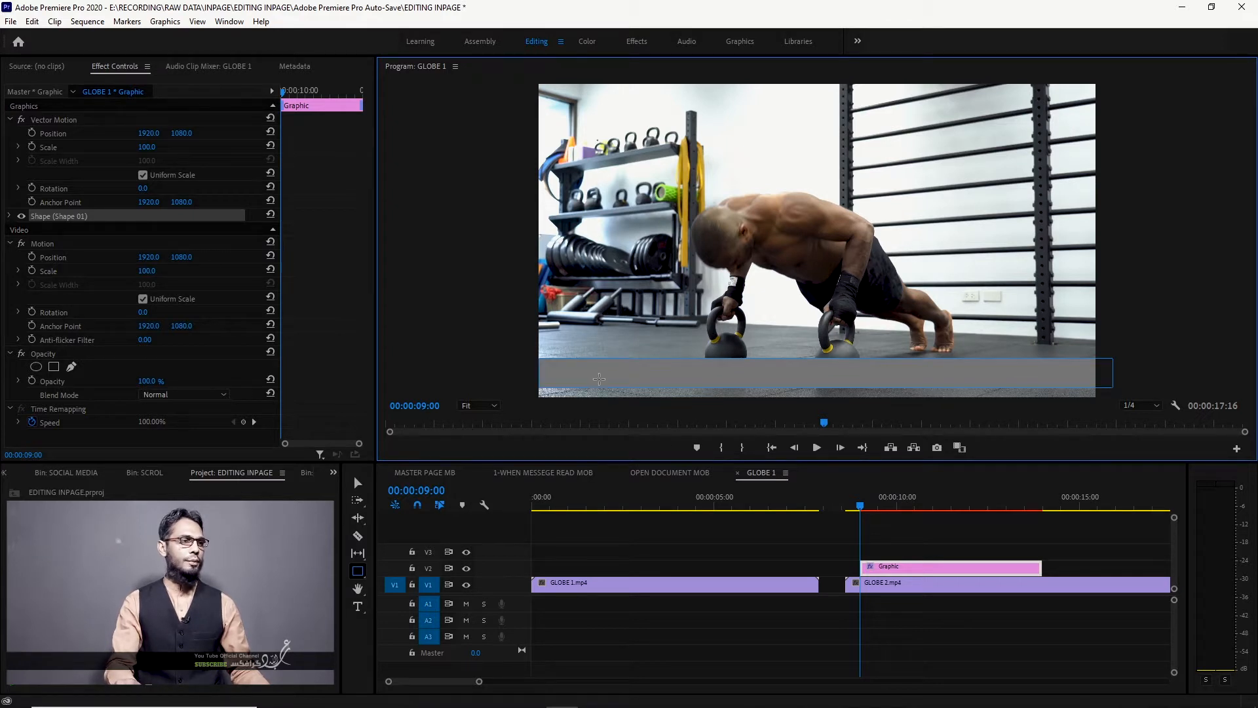
drag(881, 503, 878, 500)
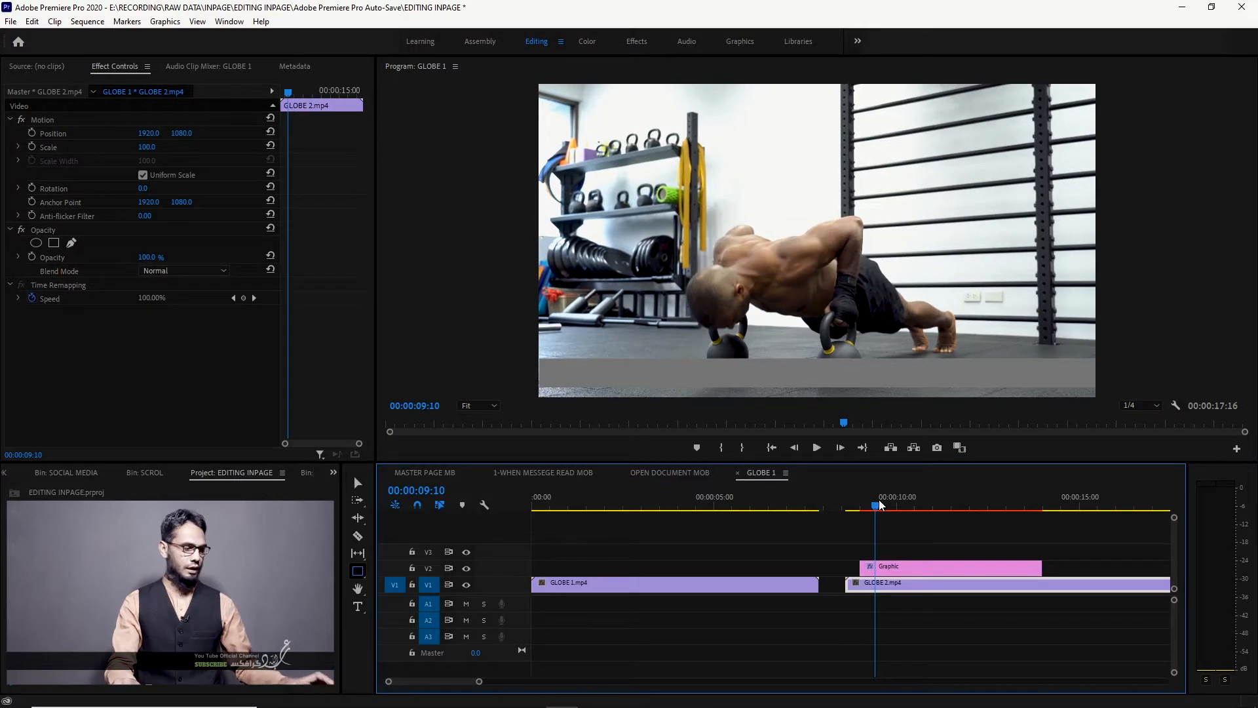
click(888, 568)
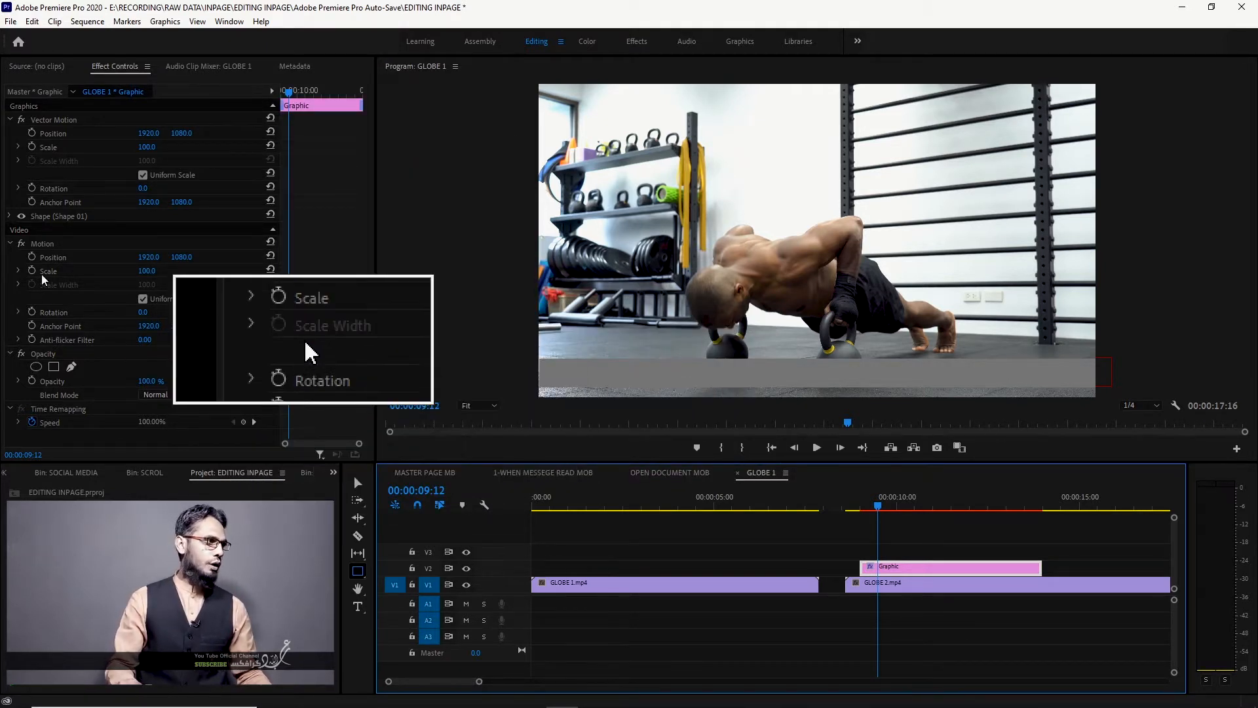
Try lowering the grey bar graphic's opacity to 72.3% and reset the opacity to its default.
click(19, 380)
scroll(204, 381, down, 1)
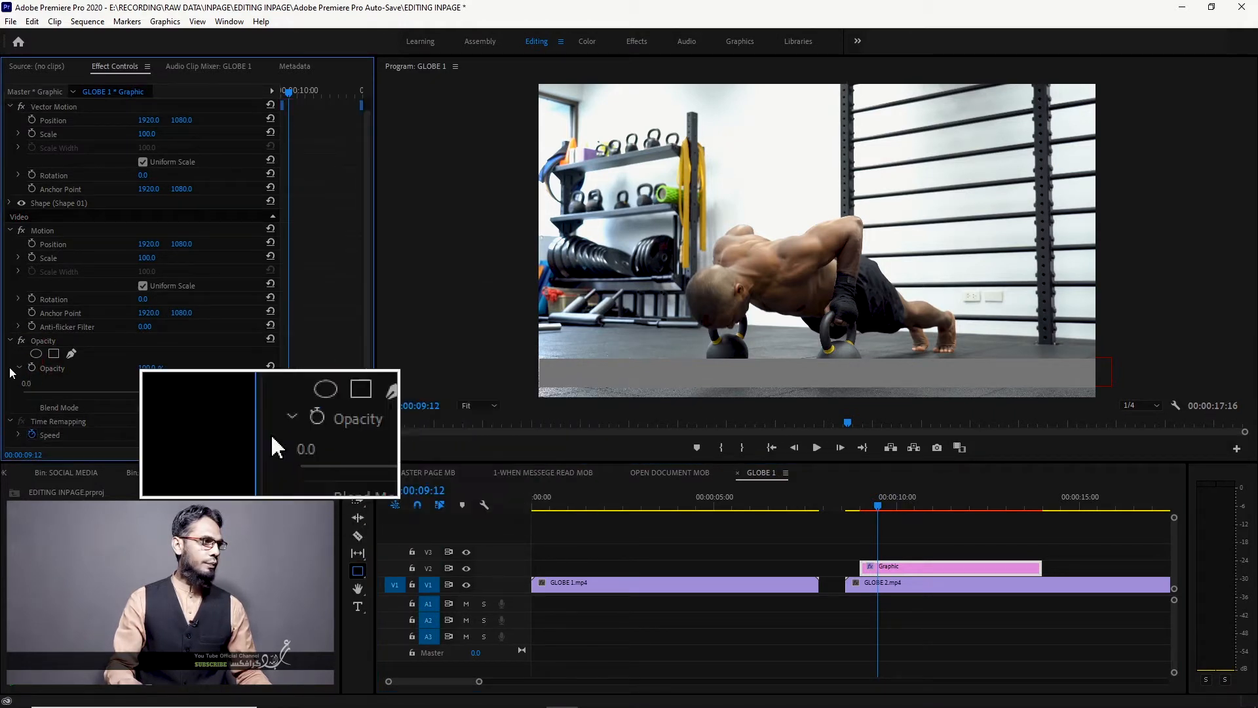
drag(266, 394, 198, 389)
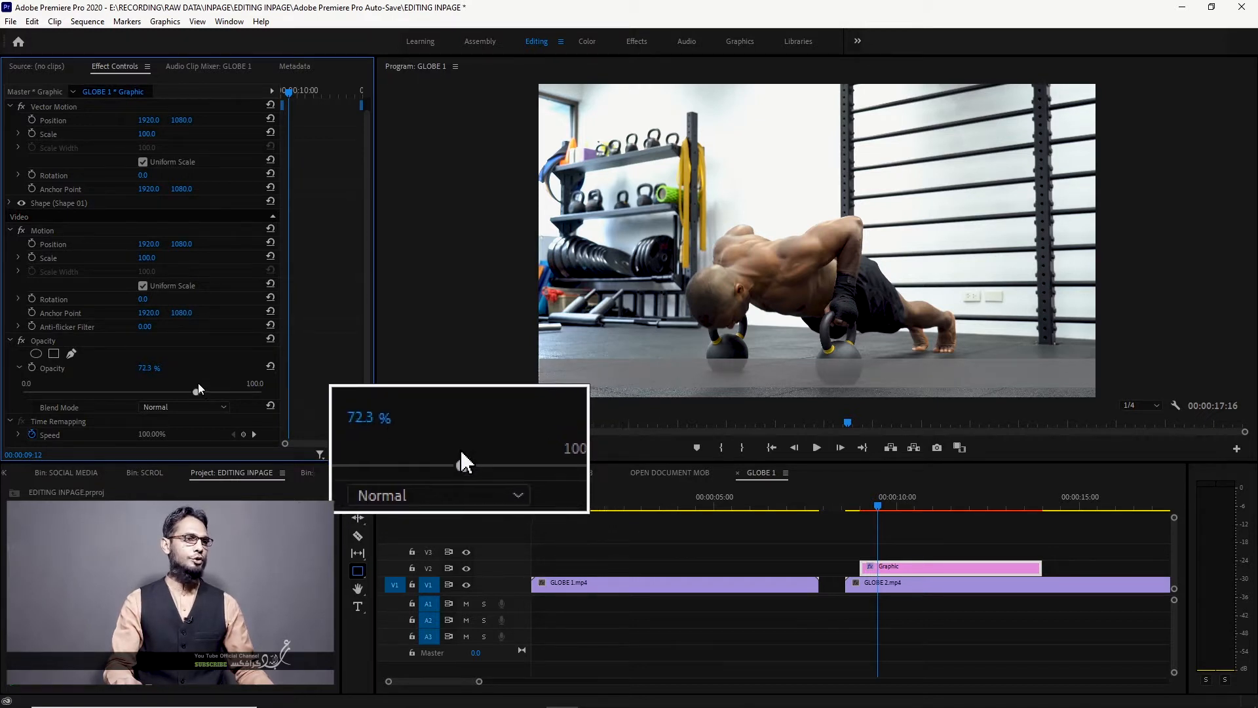
click(270, 366)
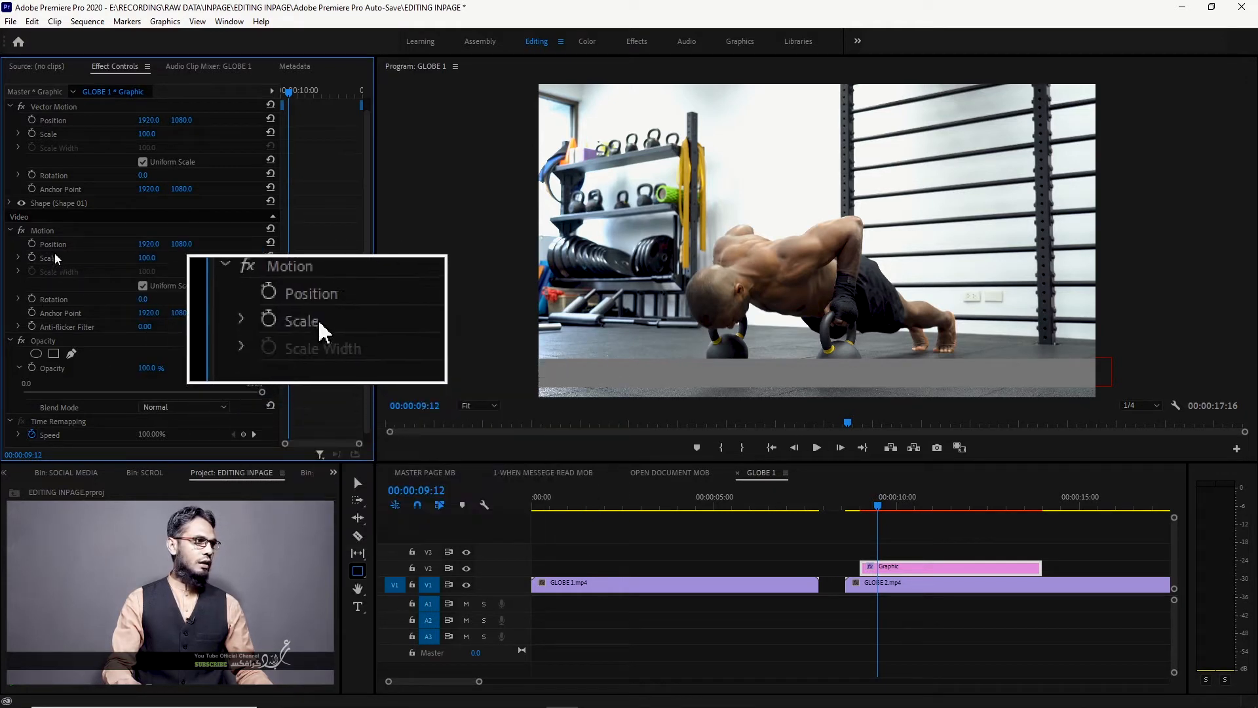
Change the rectangle's fill to black and give it a white stroke with a width of 22.
mouse_move(157, 250)
mouse_down()
mouse_move(68, 249)
mouse_move(184, 250)
mouse_move(157, 249)
mouse_up()
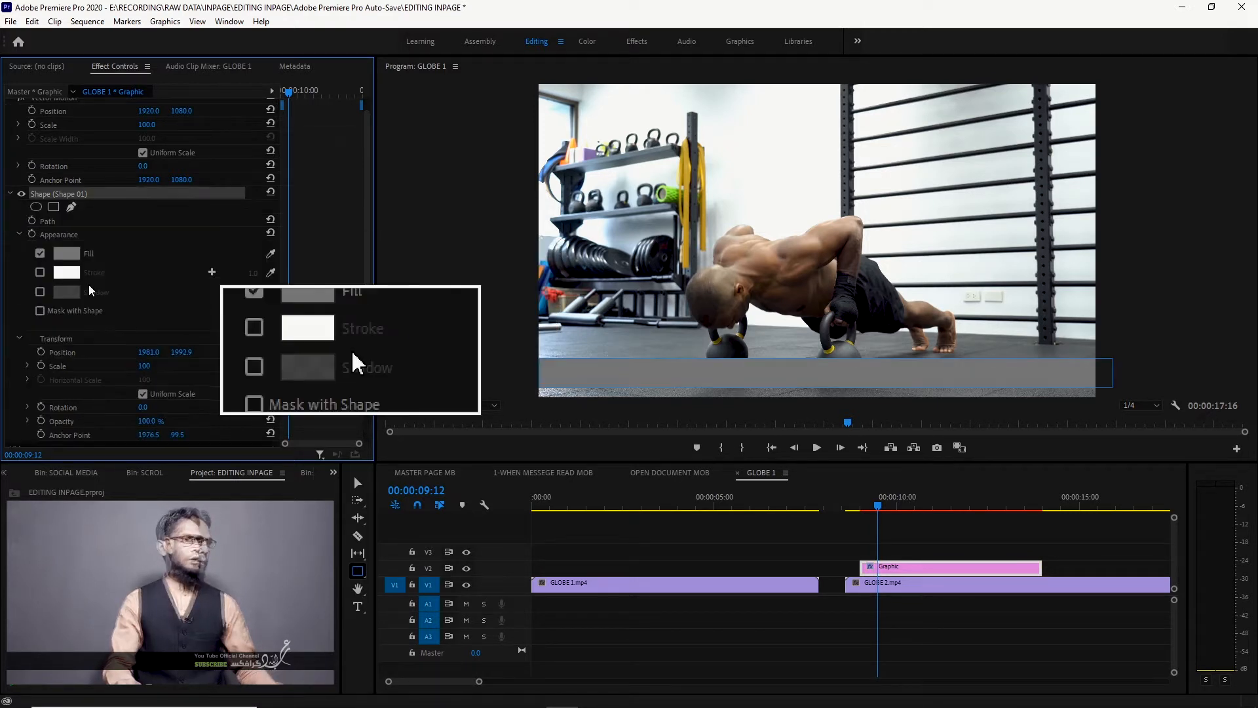
click(72, 253)
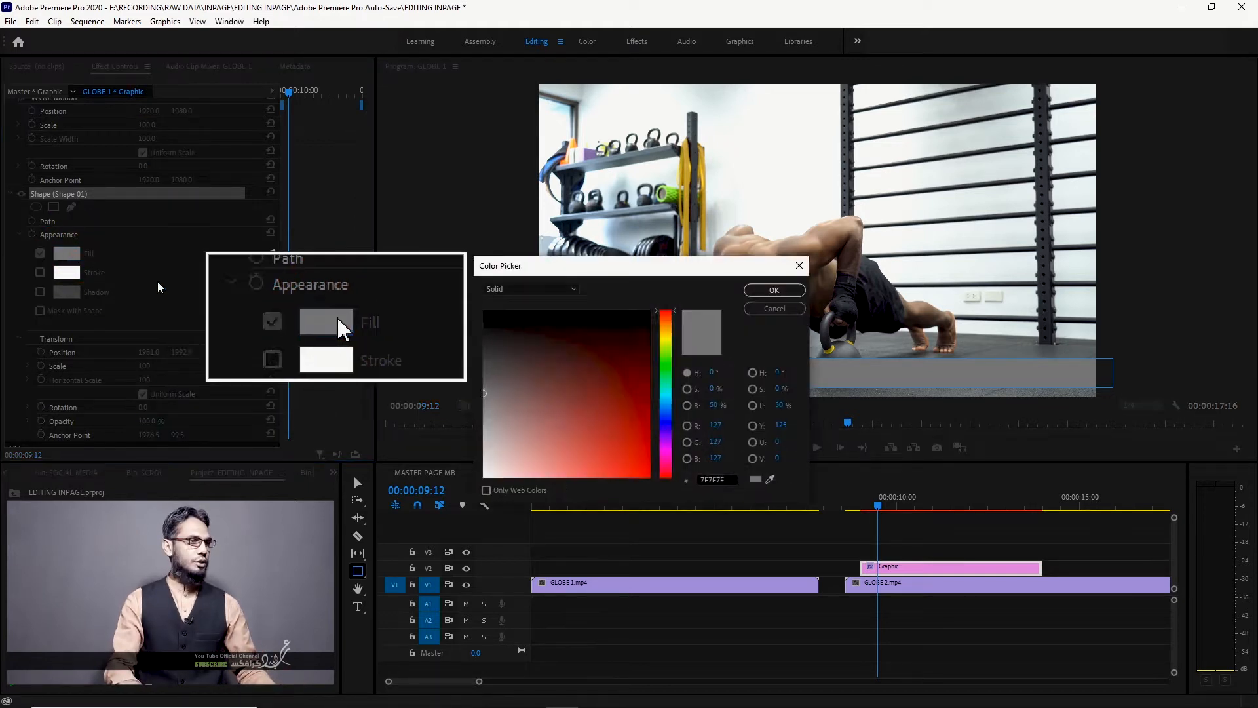
drag(626, 338, 651, 292)
click(766, 289)
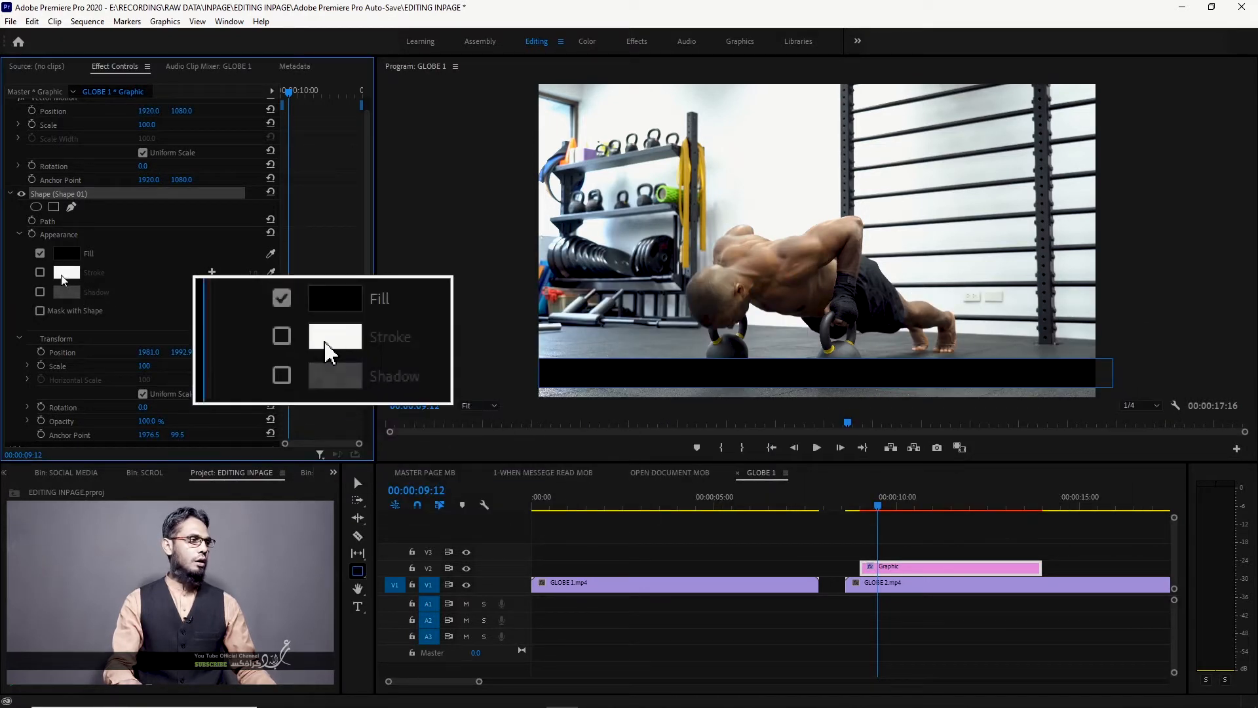
click(42, 272)
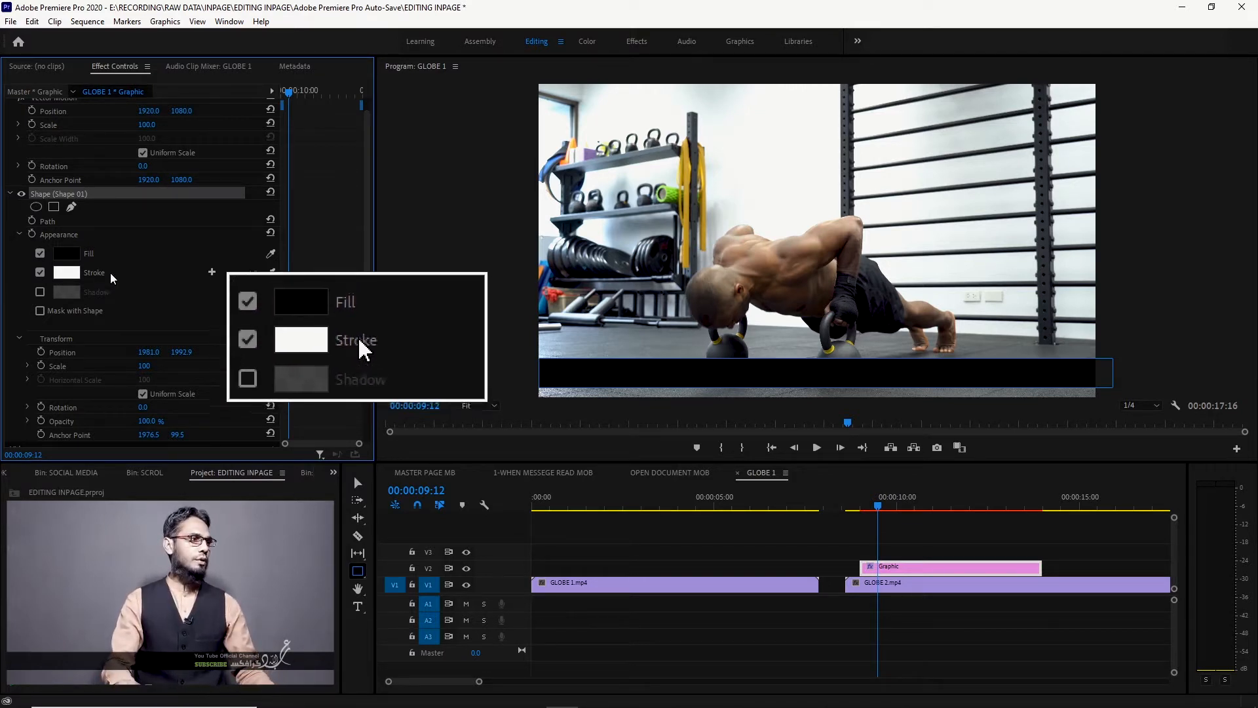
drag(251, 279, 262, 279)
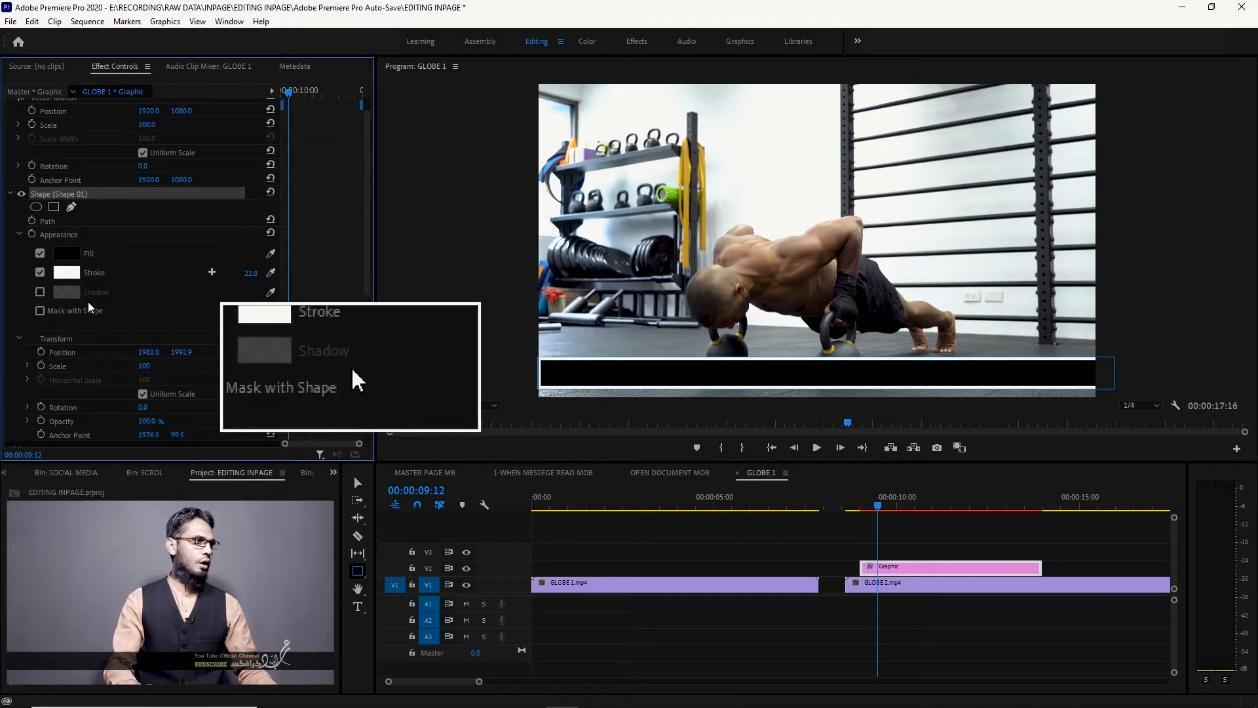
Turn the rectangle's shadow on and off again, and shift the graphic's Vector Motion horizontal position to 1891.
click(40, 292)
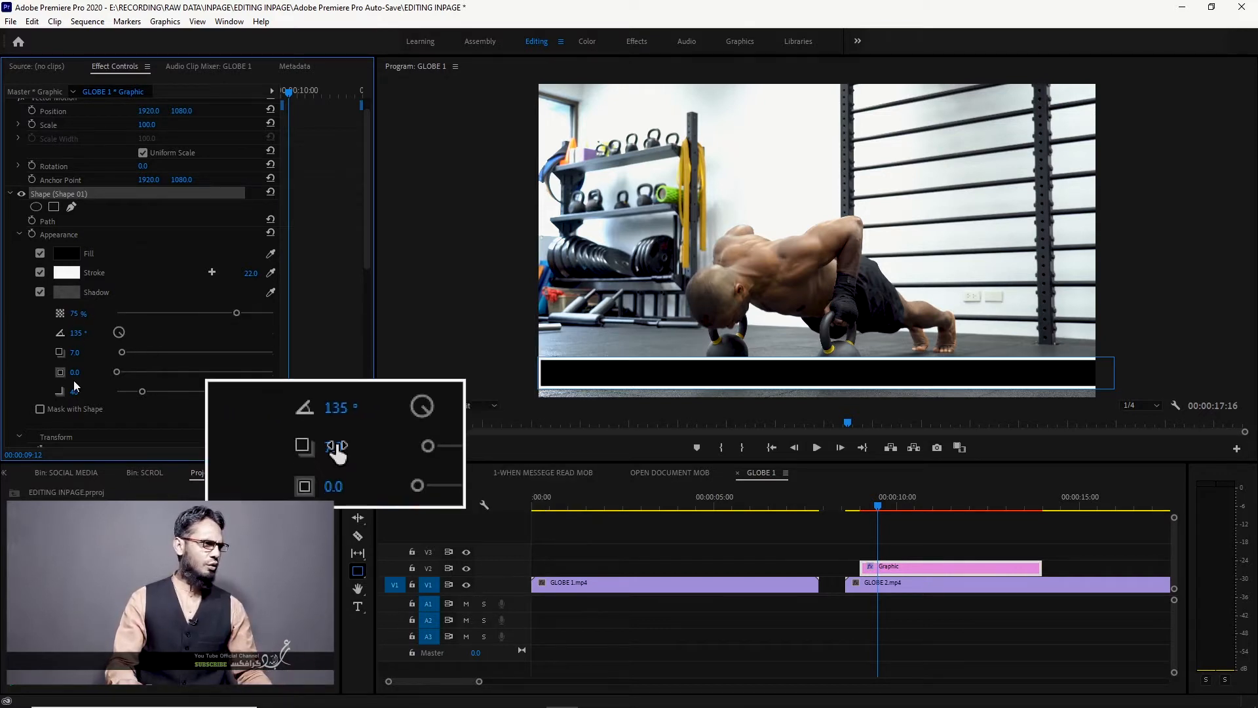
click(40, 292)
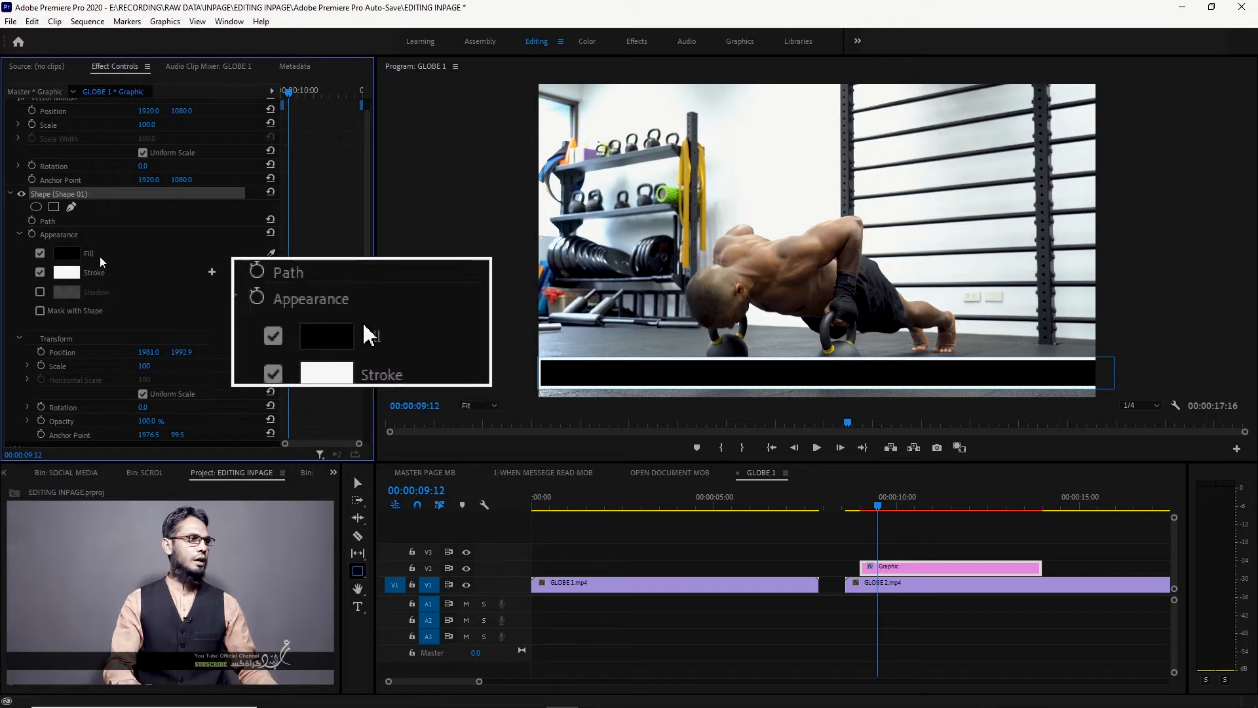
drag(151, 112, 131, 112)
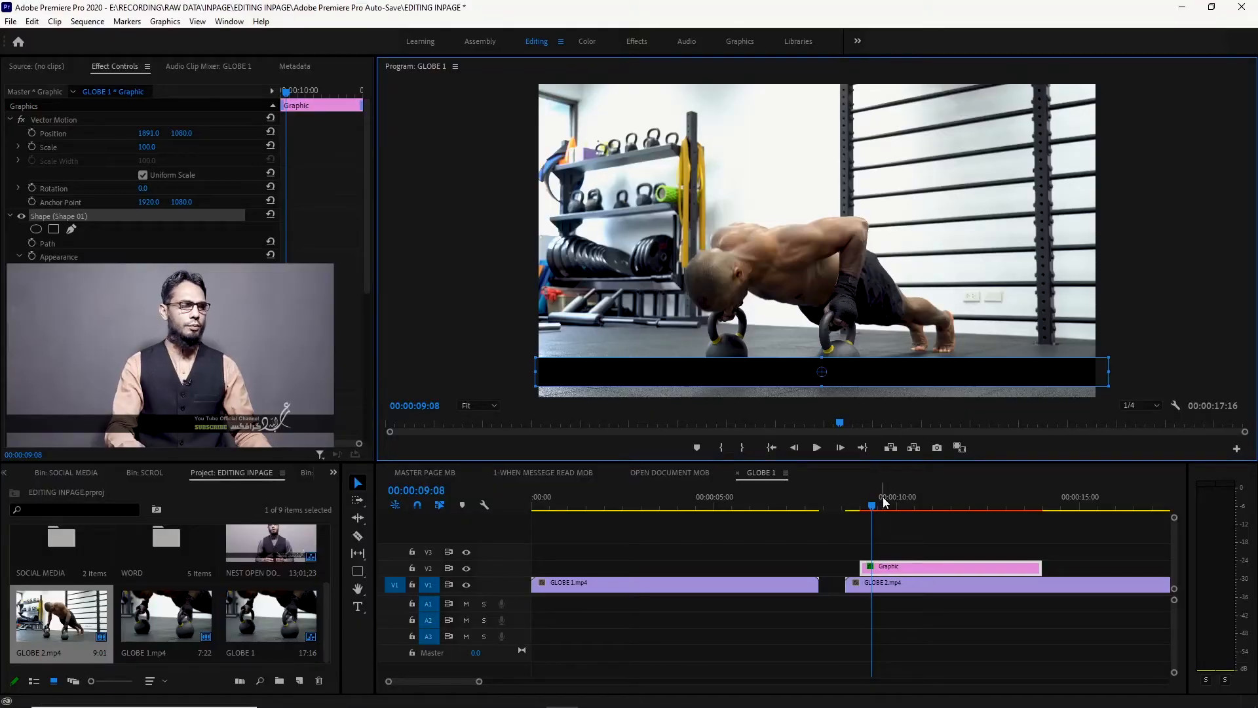
click(882, 501)
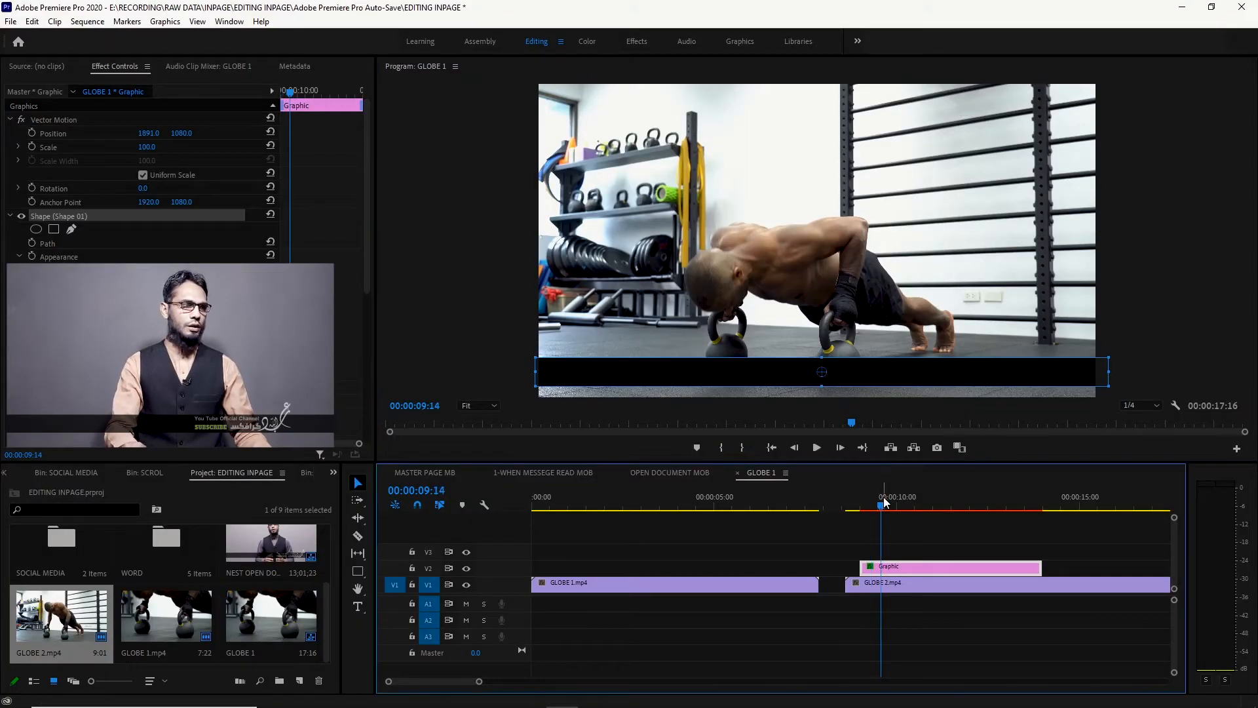
Find the NEST OPEN DOCUMENT sequence among the EDITING INPAGE project items and open it in the timeline.
click(681, 473)
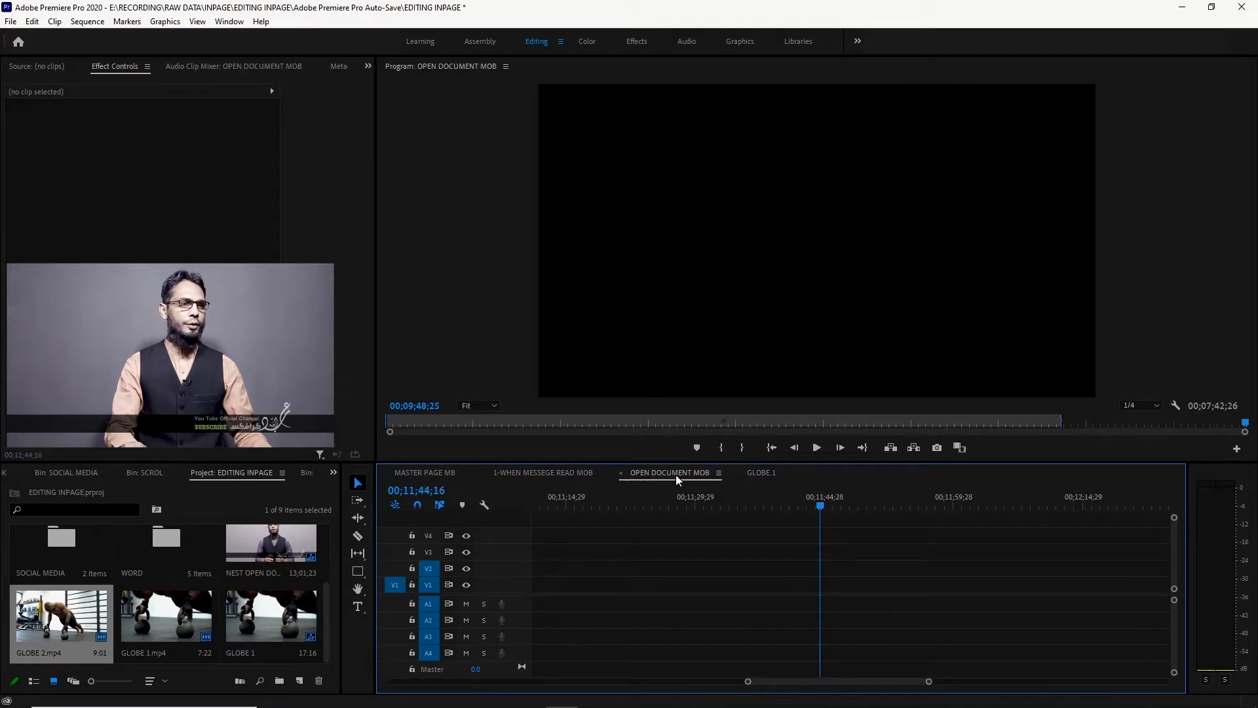
scroll(176, 601, up, 2)
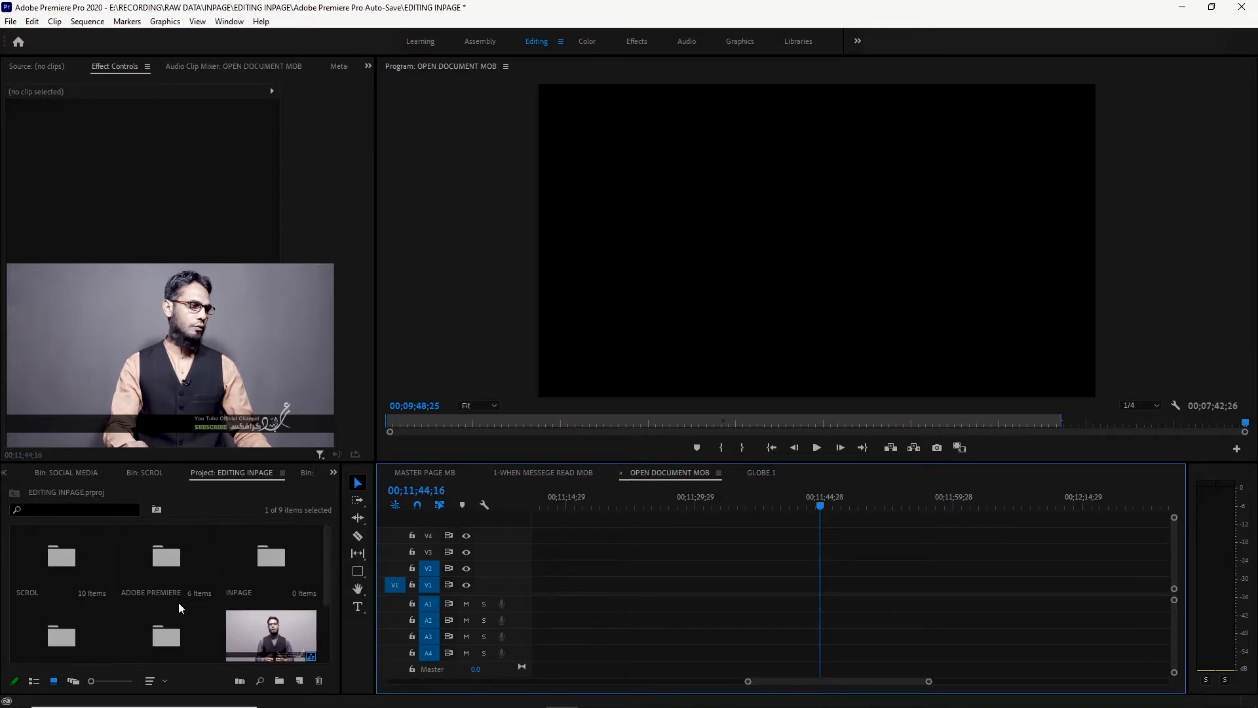
scroll(186, 619, down, 2)
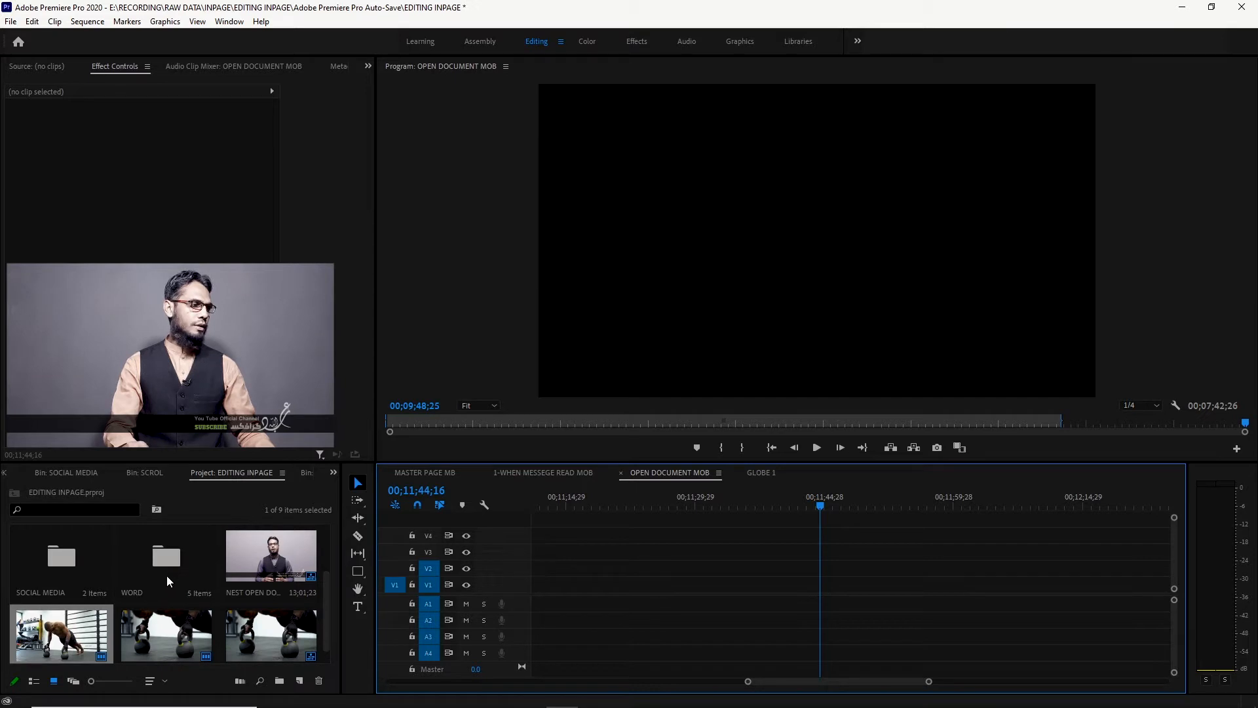
scroll(167, 575, up, 2)
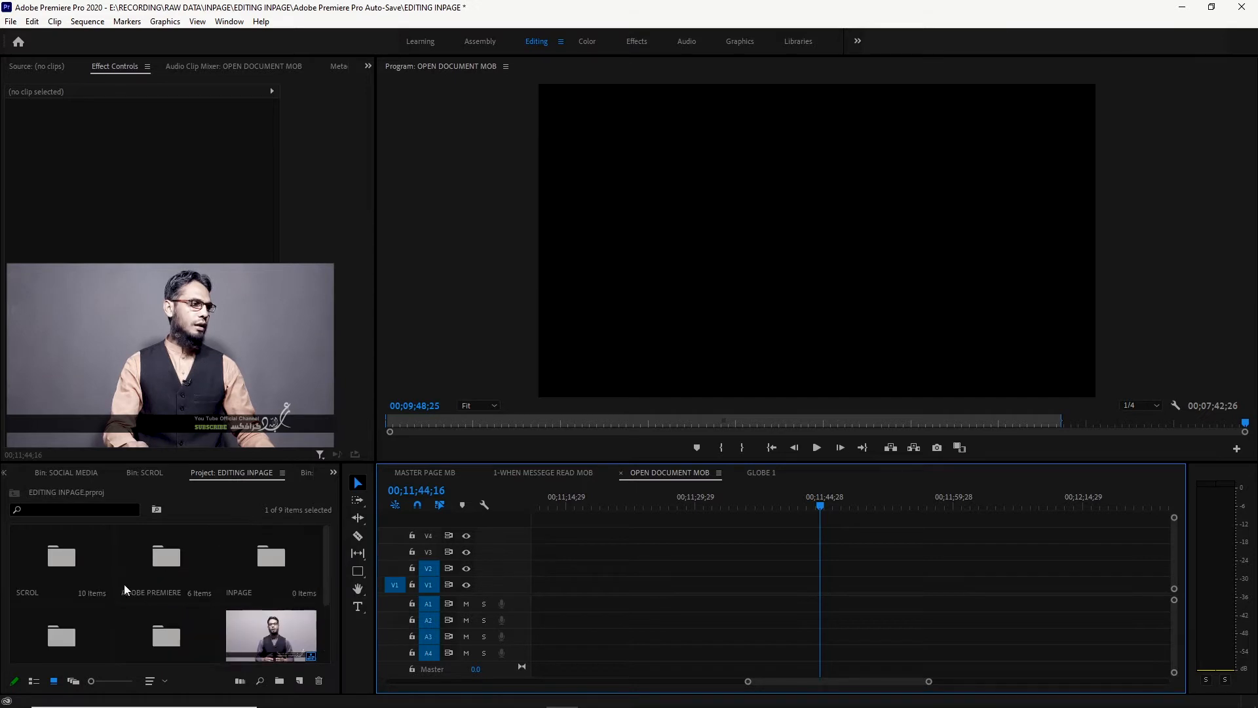
double_click(268, 558)
click(334, 473)
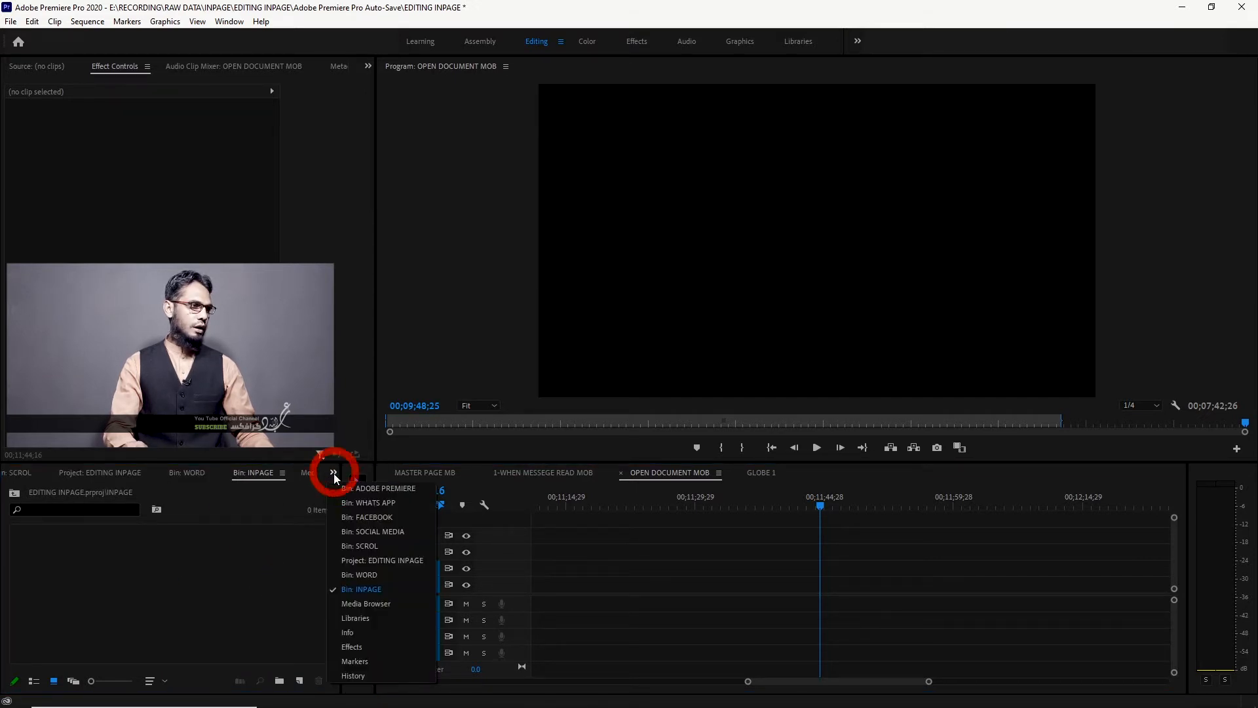
click(376, 559)
click(280, 641)
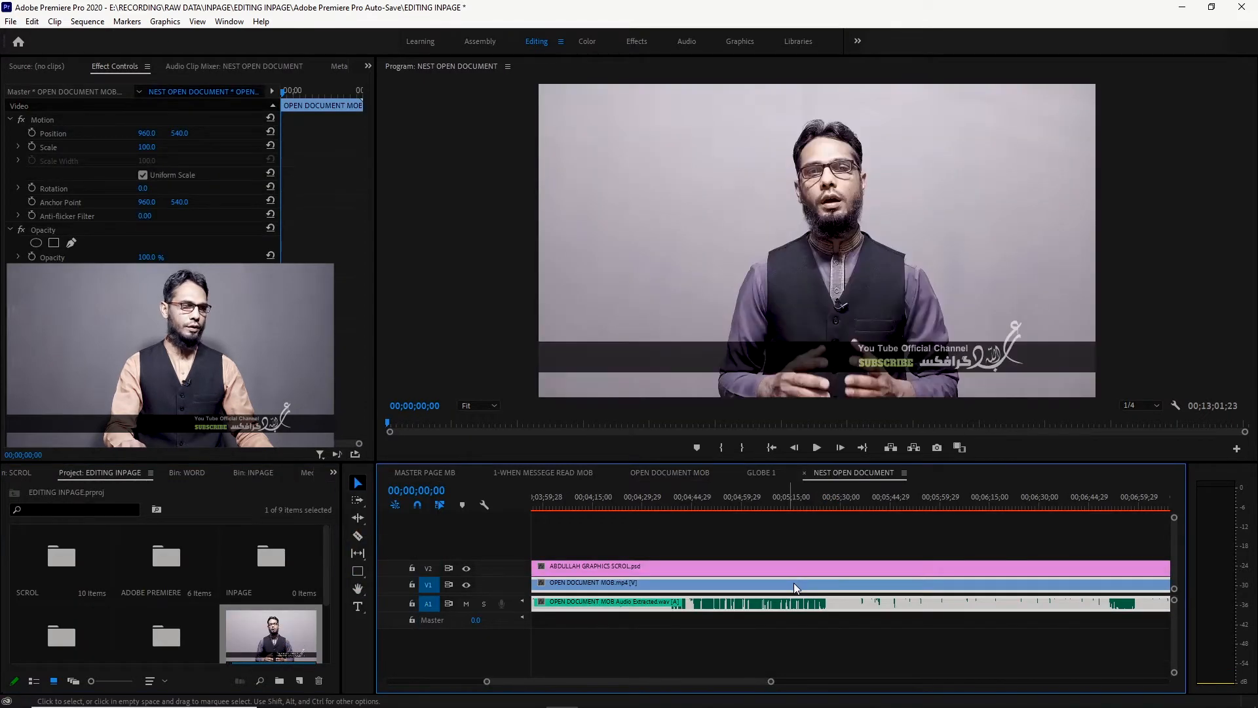
Fit the whole sequence in the timeline, place the playhead at 00;00;42;11, and enlarge audio track A1 to show its waveform.
click(770, 498)
key(minus)
key(minus)
key(minus)
click(856, 499)
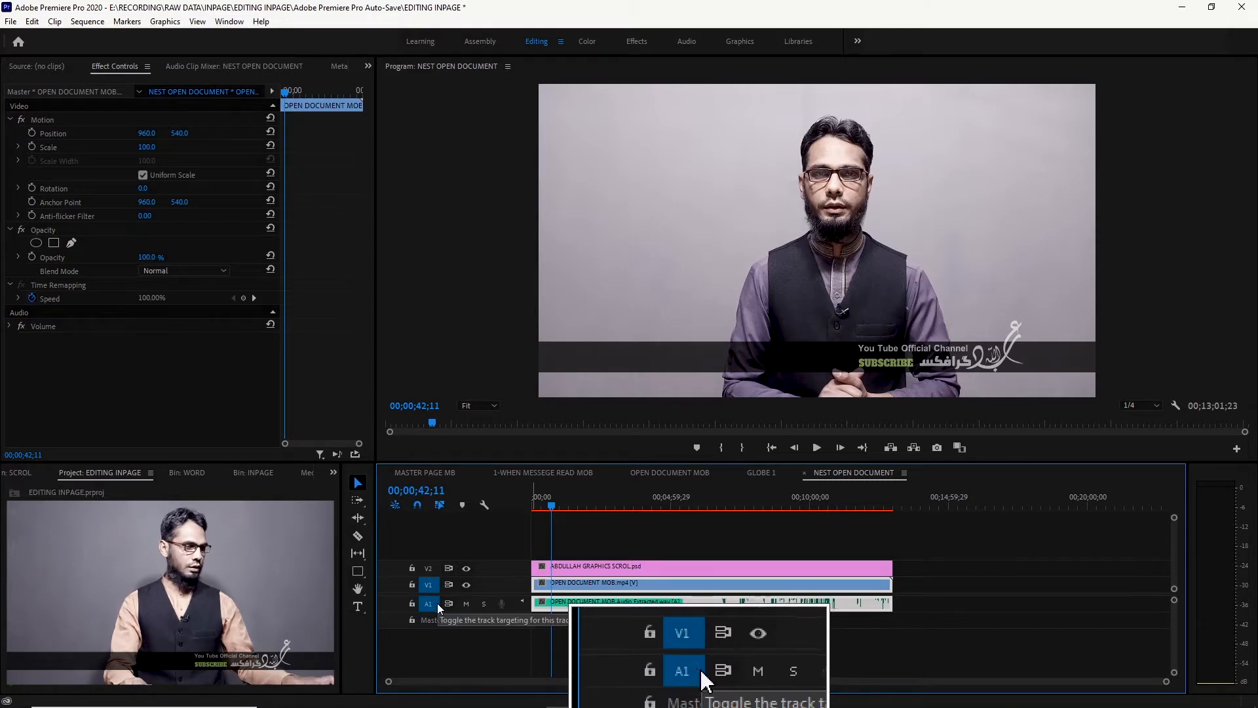
scroll(438, 608, up, 6)
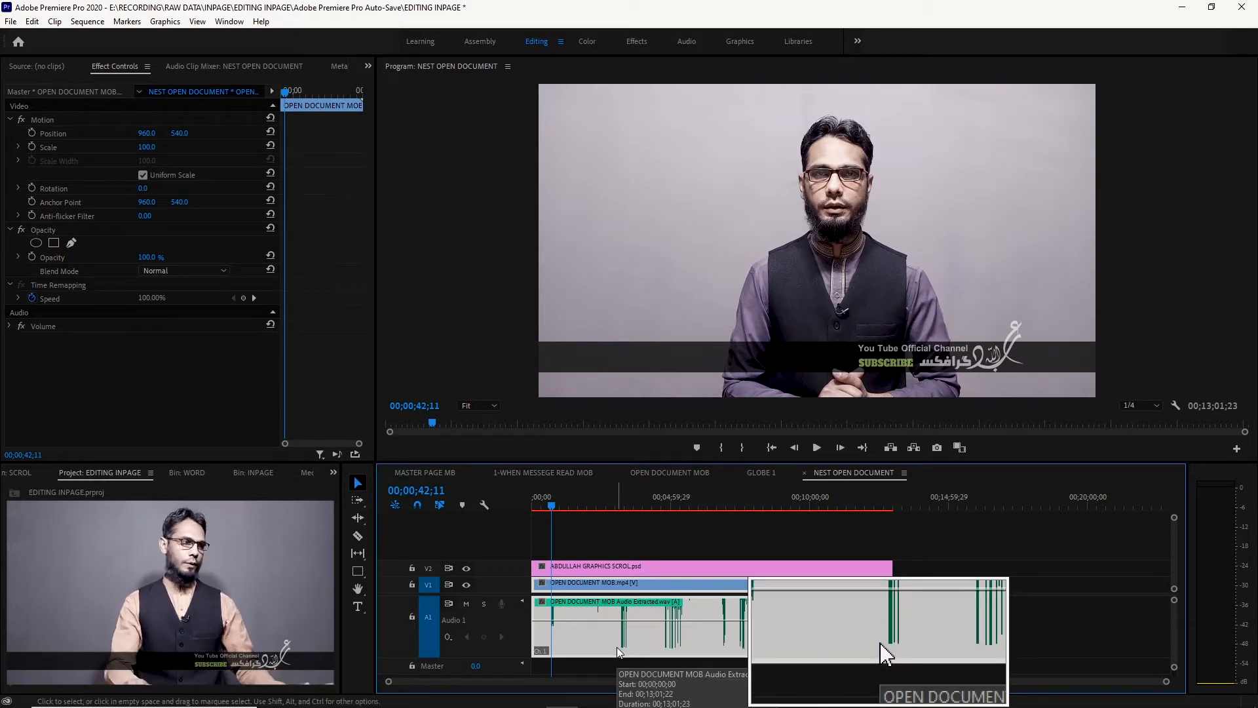
Add volume keyframes to the A1 audio clip with the Pen tool, fading it in at the start and out at the end.
click(358, 571)
click(399, 569)
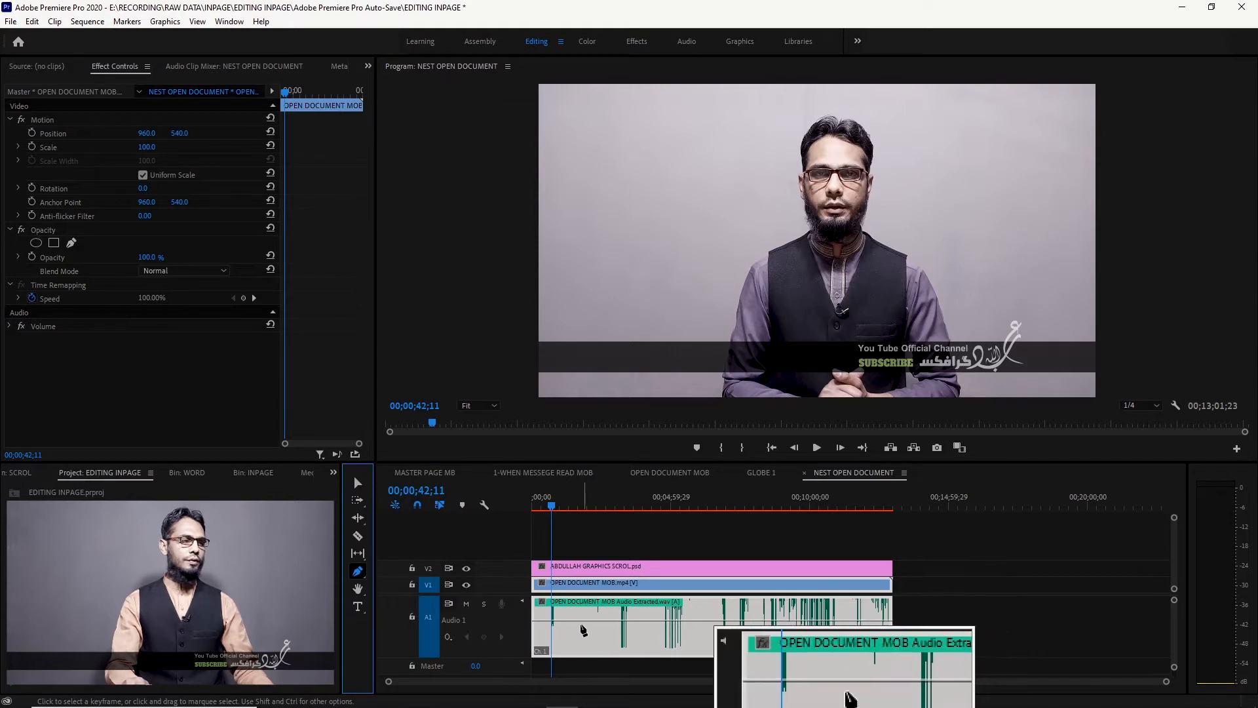
click(559, 623)
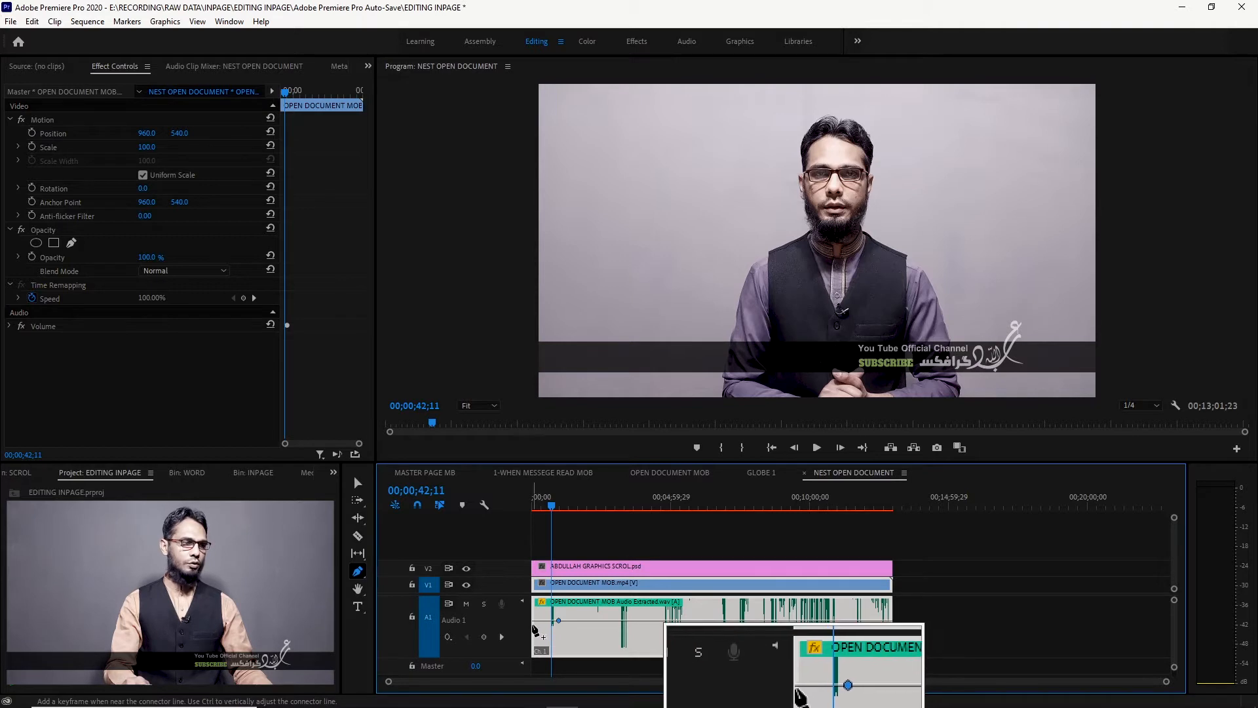
drag(533, 627, 534, 654)
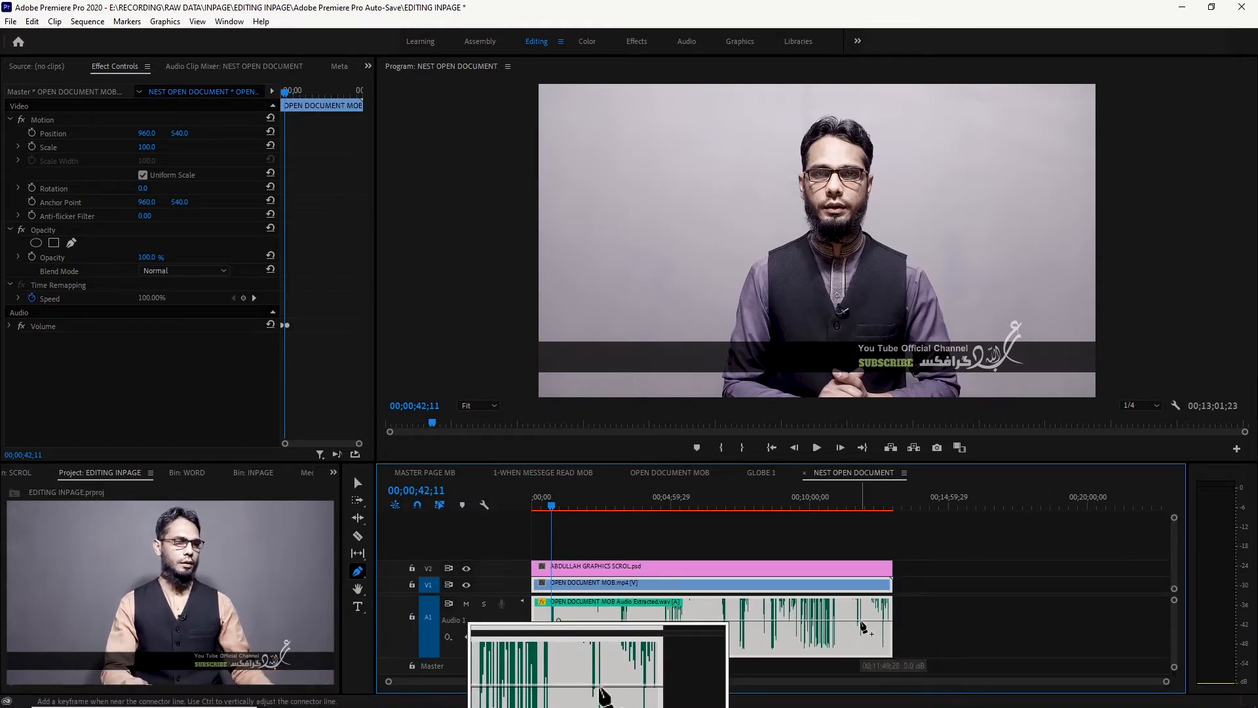
click(860, 620)
drag(892, 621, 892, 655)
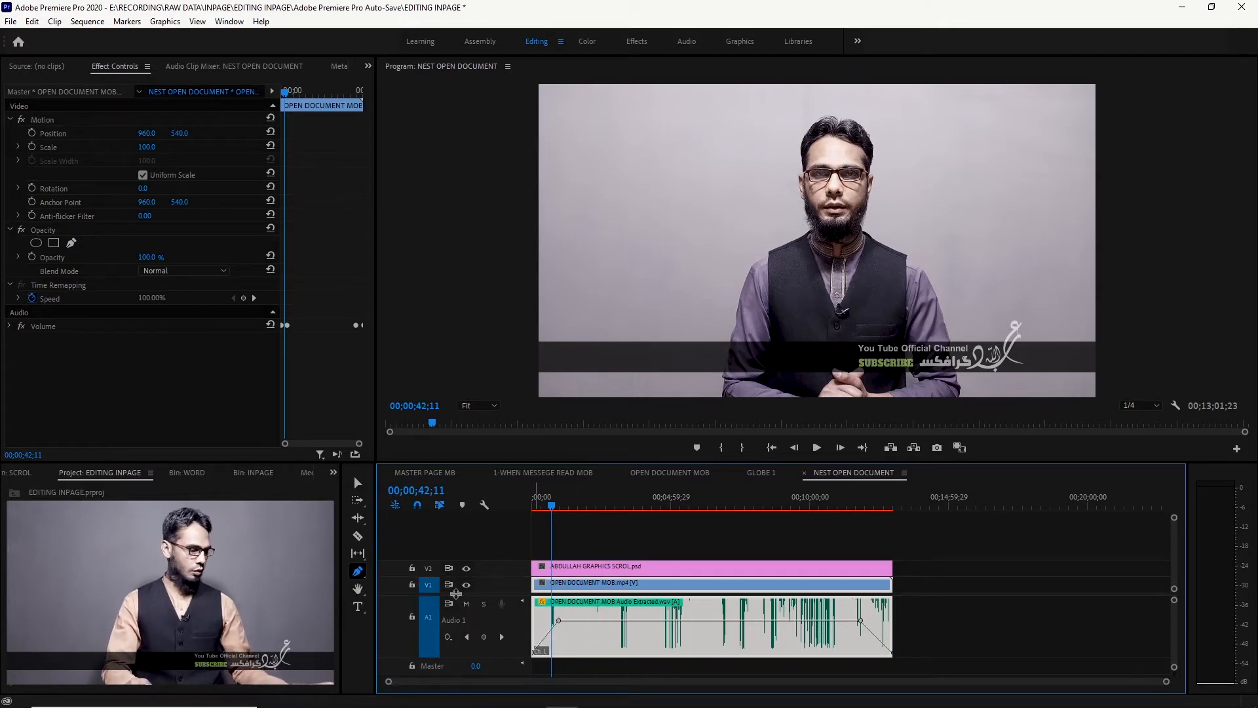
Enlarge video track V1 and add opacity keyframes that fade the OPEN DOCUMENT MOB clip in from 0% at its start.
double_click(436, 592)
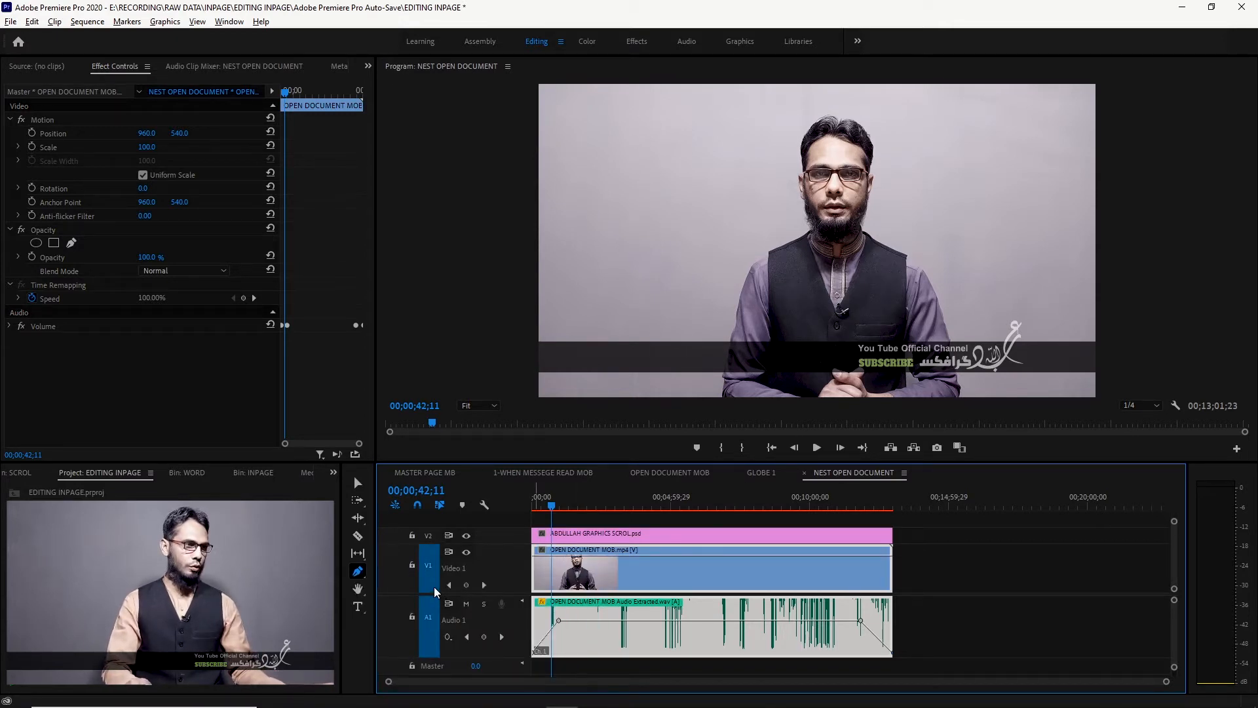
drag(552, 505, 543, 513)
click(558, 555)
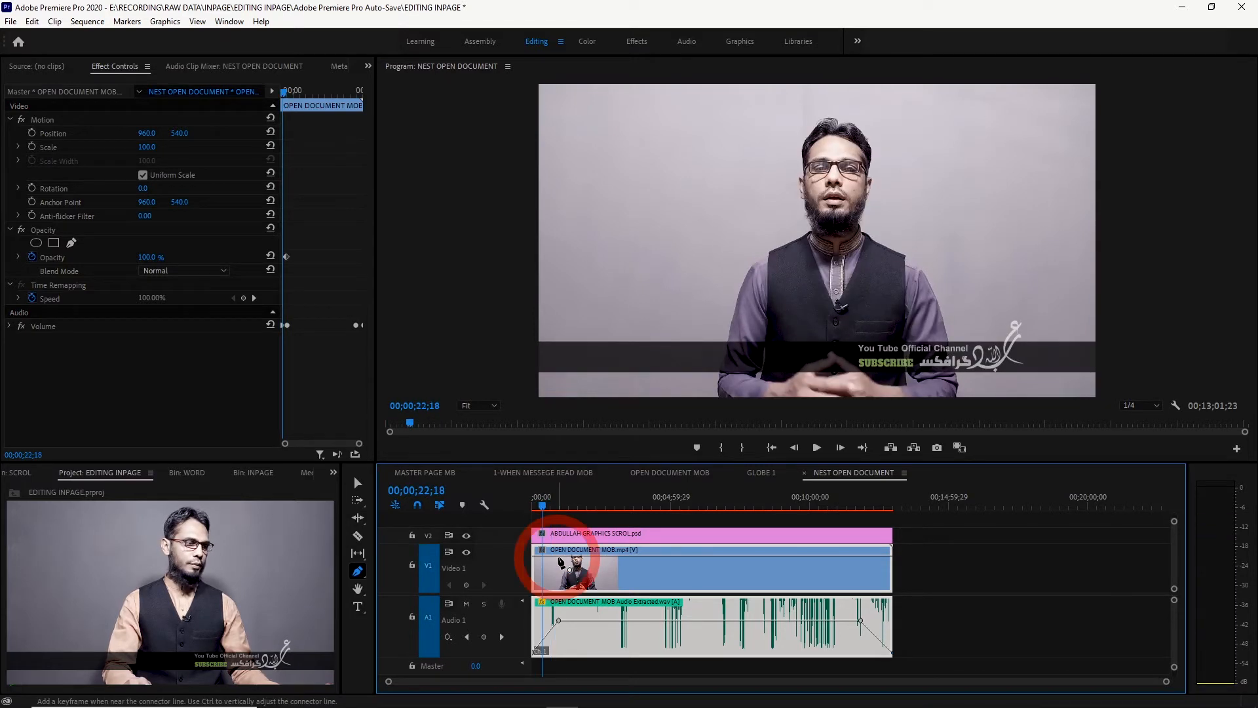
drag(534, 577, 533, 590)
drag(545, 507, 522, 508)
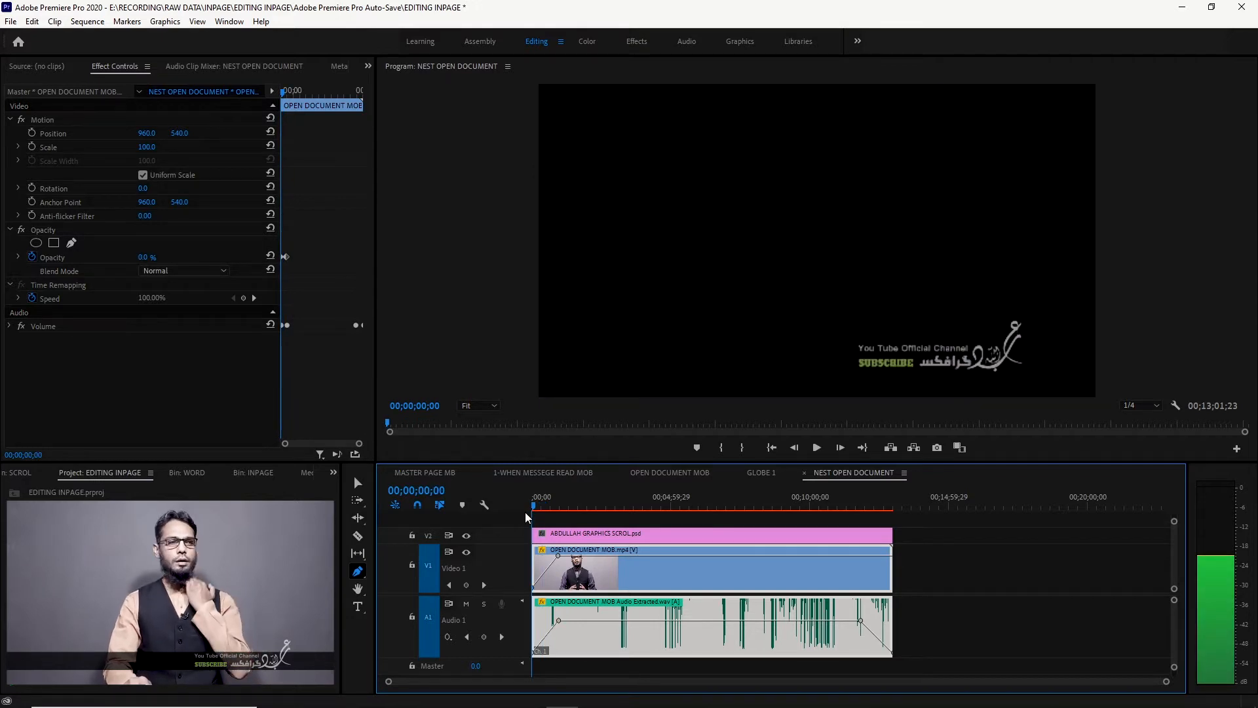
Hide track V2 and add opacity keyframes to the V1 clip, fading it out from 00;10;57;17 to its end.
click(472, 535)
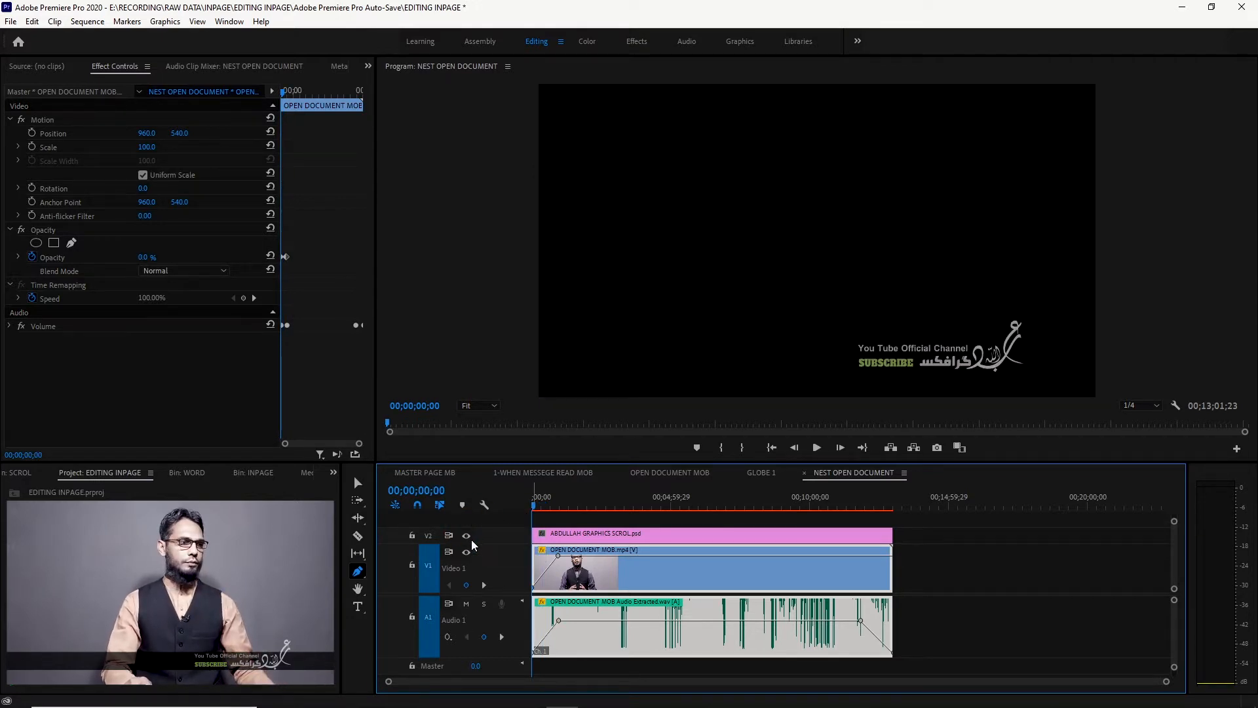
drag(535, 510, 835, 508)
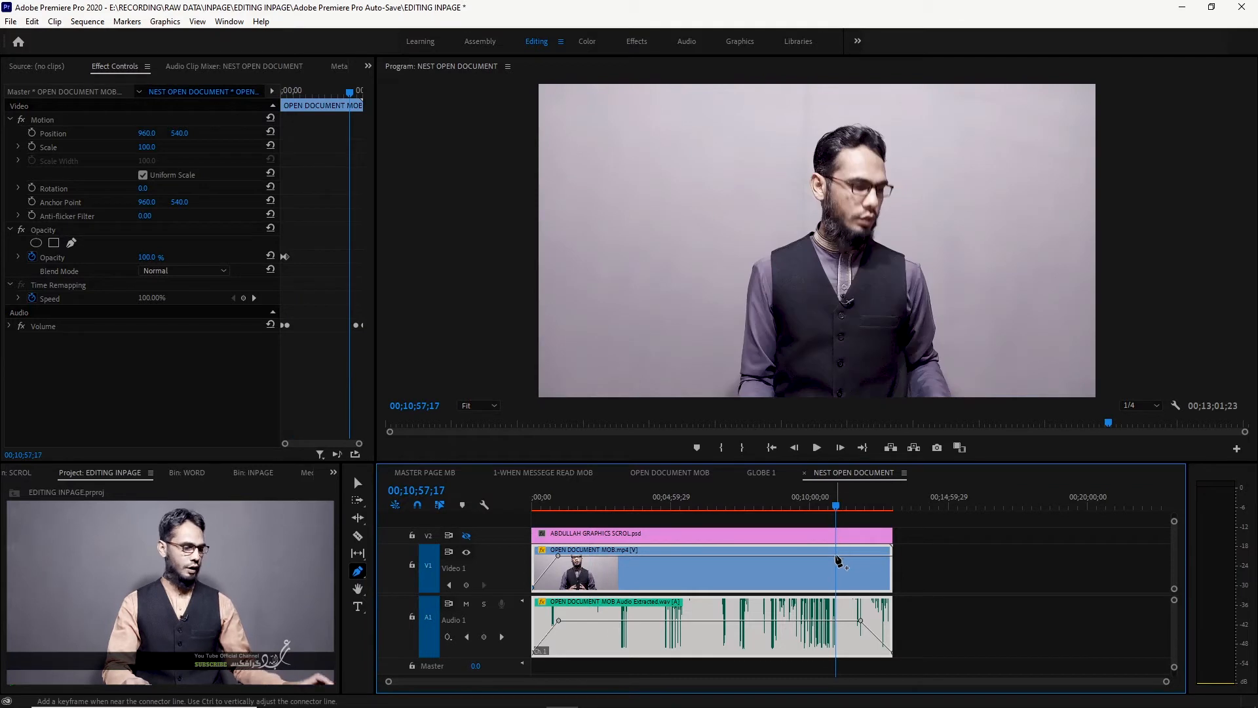
click(836, 556)
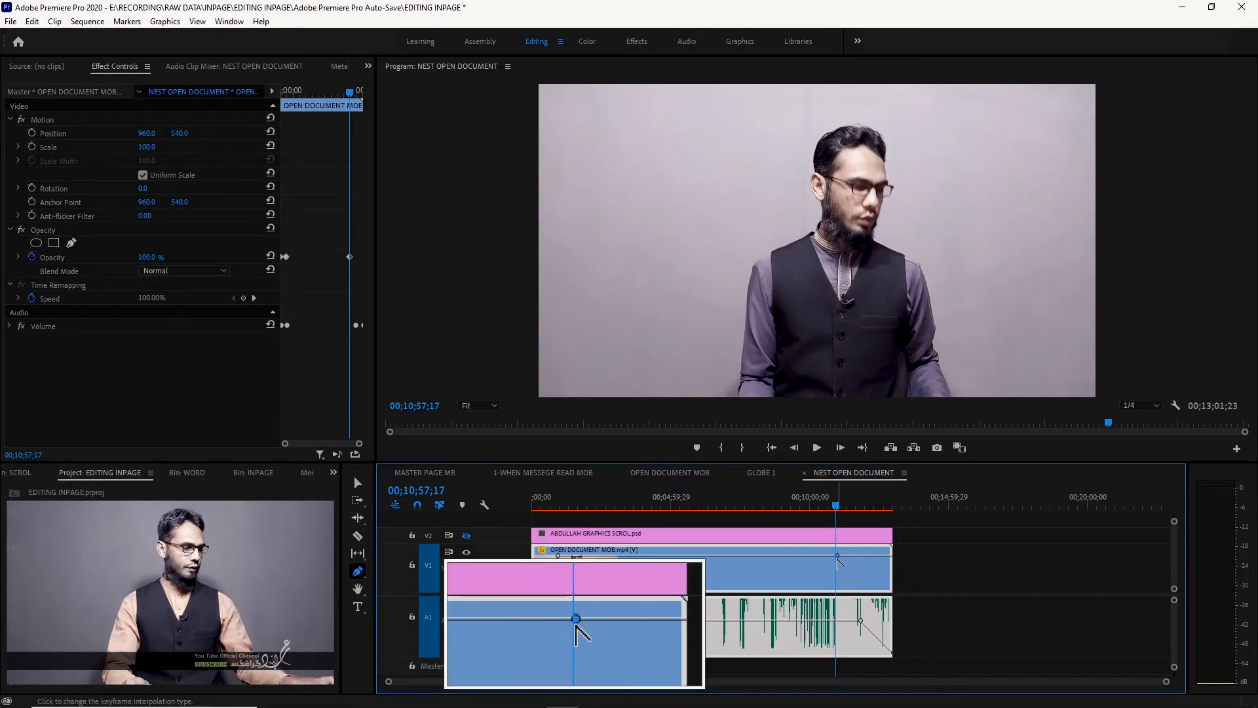
drag(885, 556, 884, 588)
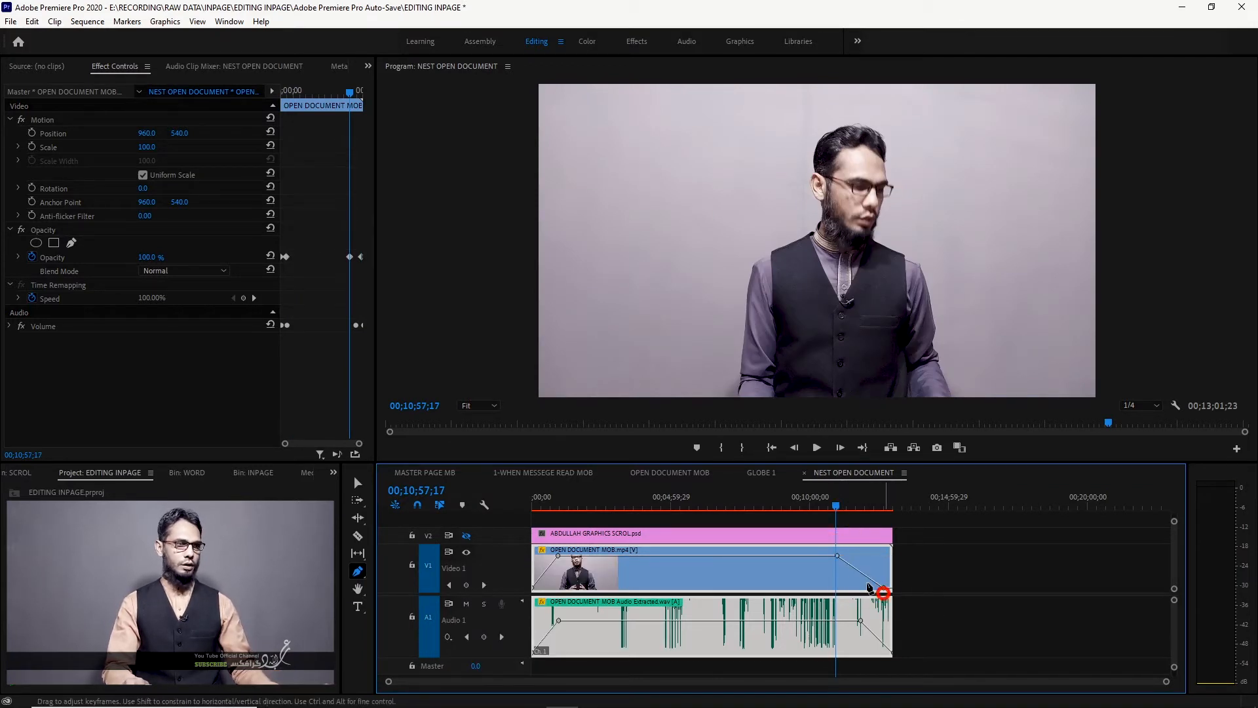
Preview the opacity fade-out near the end of the NEST OPEN DOCUMENT sequence by scrubbing across it.
click(839, 506)
drag(841, 509, 877, 506)
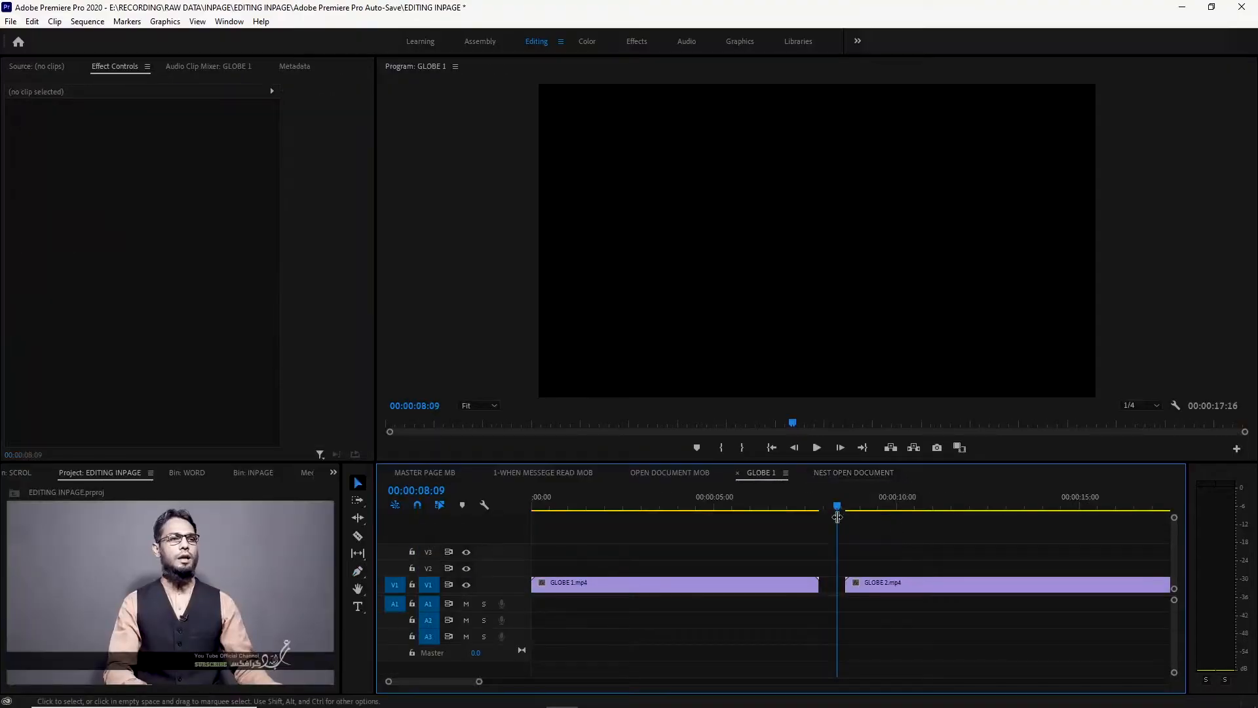
In the GLOBE 1 sequence, place the playhead at 00:00:09:05 and move GLOBE 1.mp4 onto V2, start-aligned above GLOBE 2.mp4.
click(831, 506)
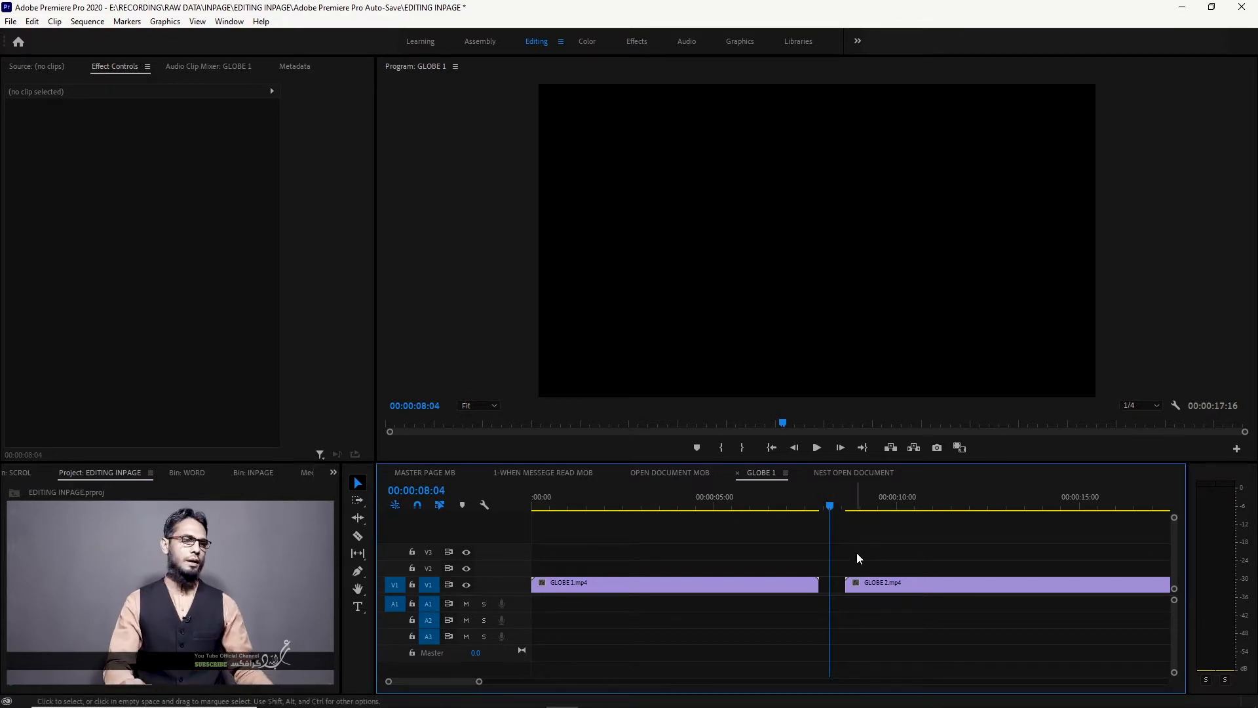
click(784, 505)
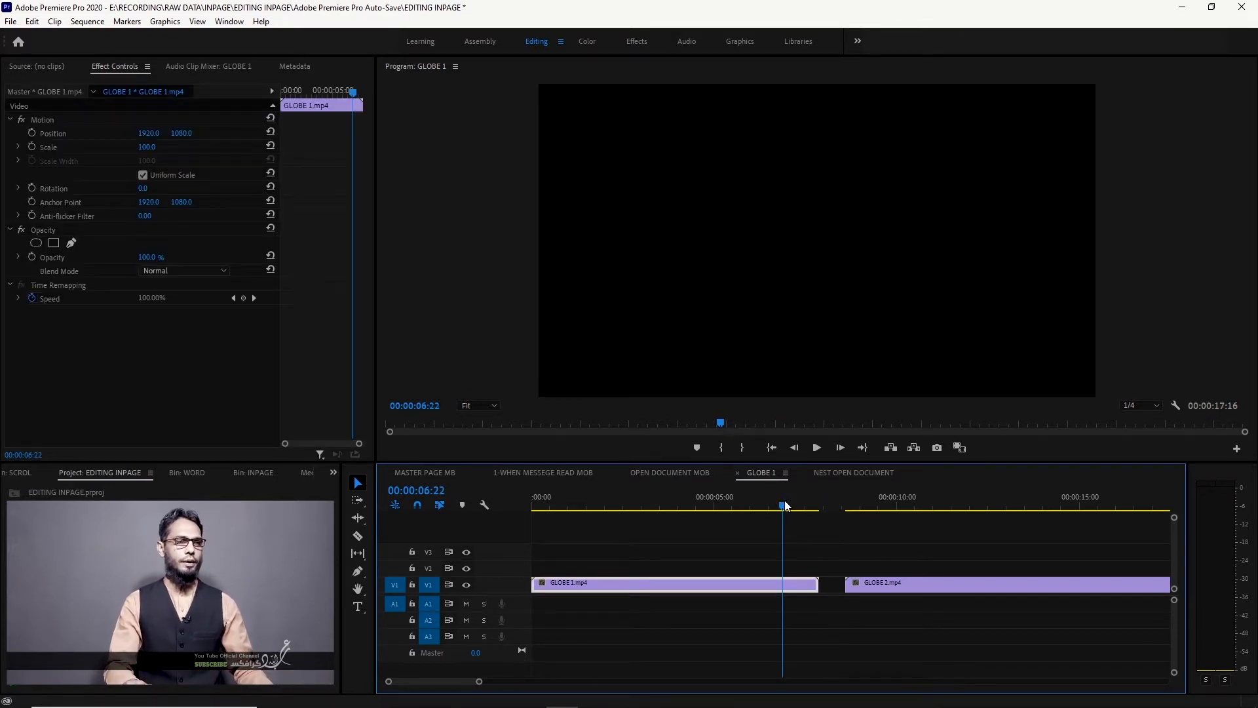
click(870, 497)
drag(689, 581, 1005, 579)
click(886, 571)
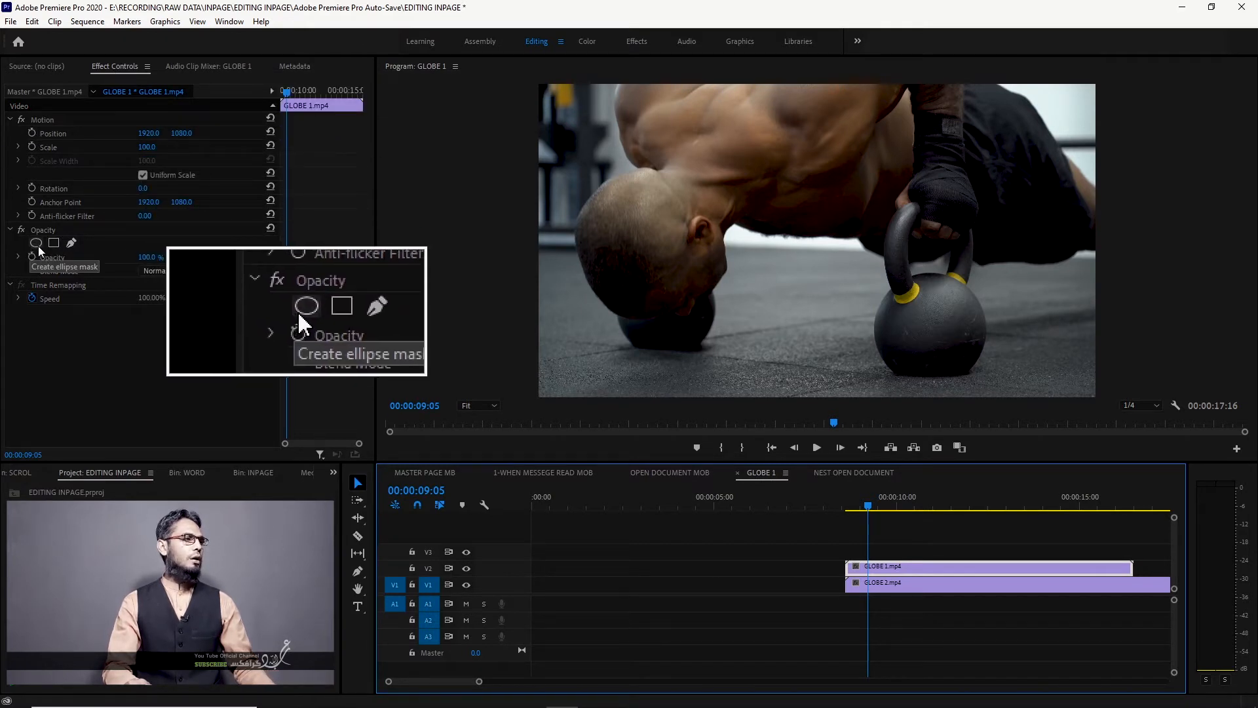
Add a rectangular opacity mask to GLOBE 1.mp4 and move it over the man's head.
click(53, 243)
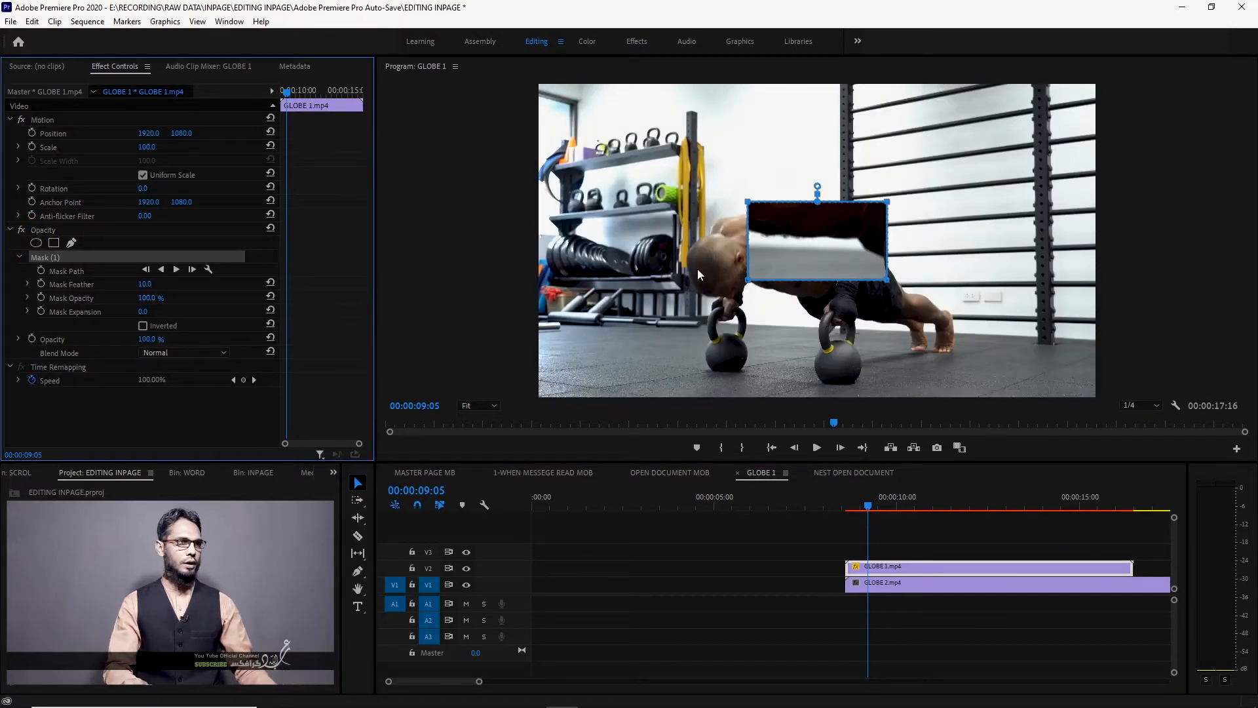
click(780, 301)
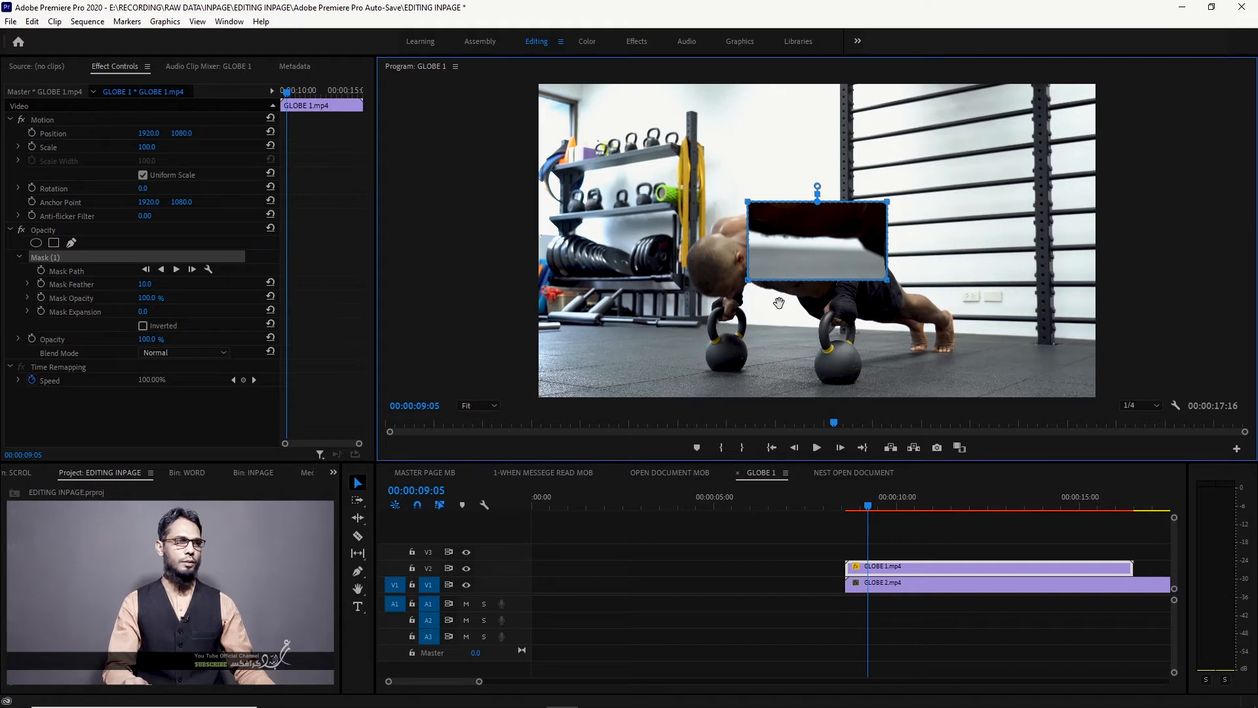
drag(778, 302, 622, 261)
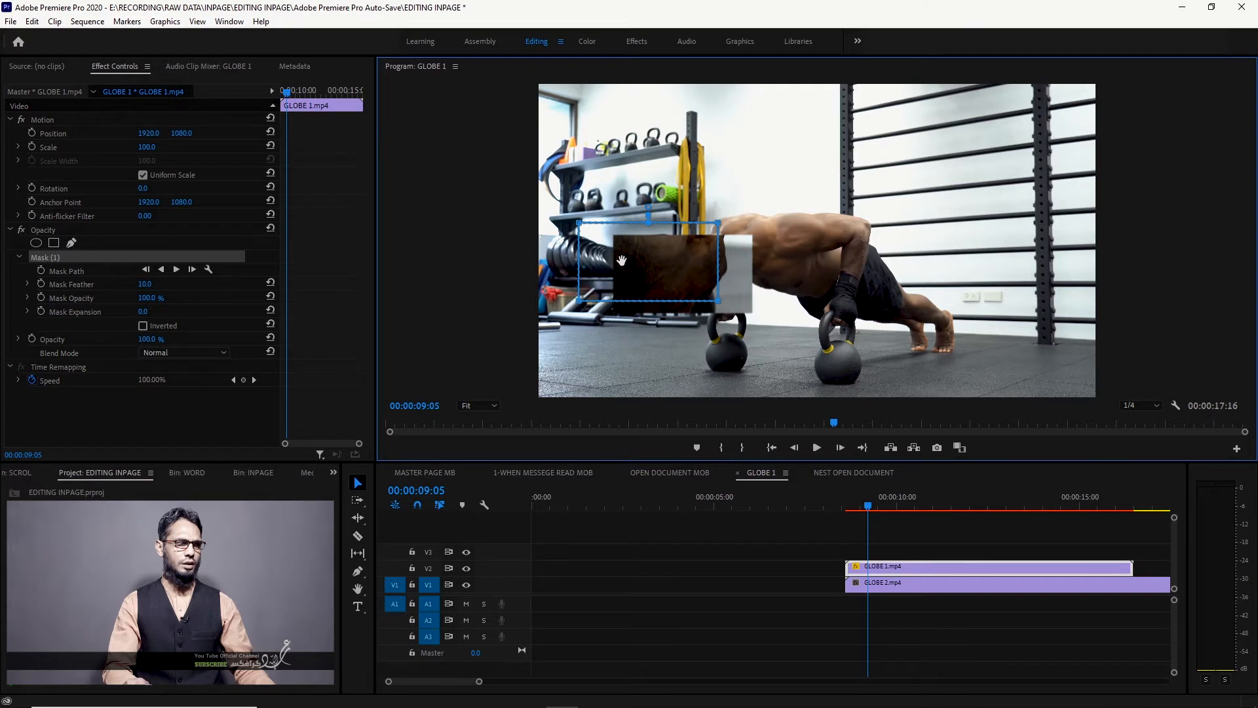
drag(621, 261, 614, 253)
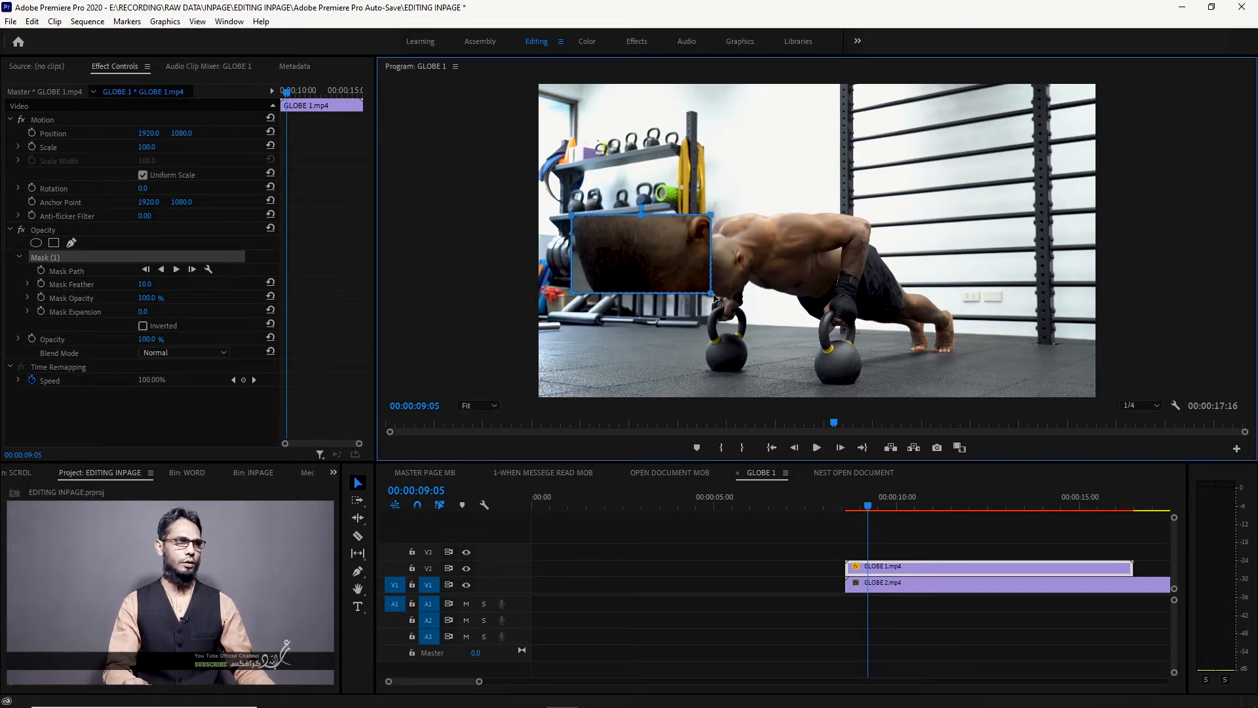
Reshape the rectangular mask into a five-sided outline around the man's head by moving its corners and adding a lower point.
drag(712, 294, 769, 342)
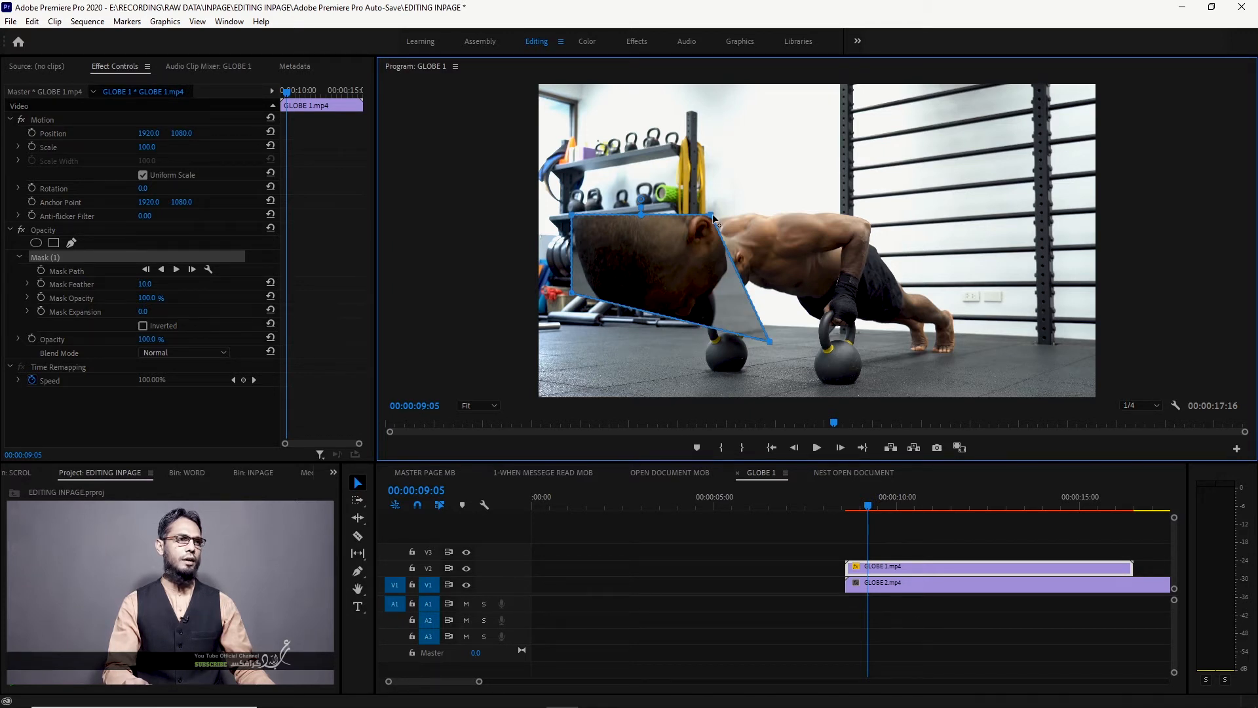
drag(712, 216, 748, 127)
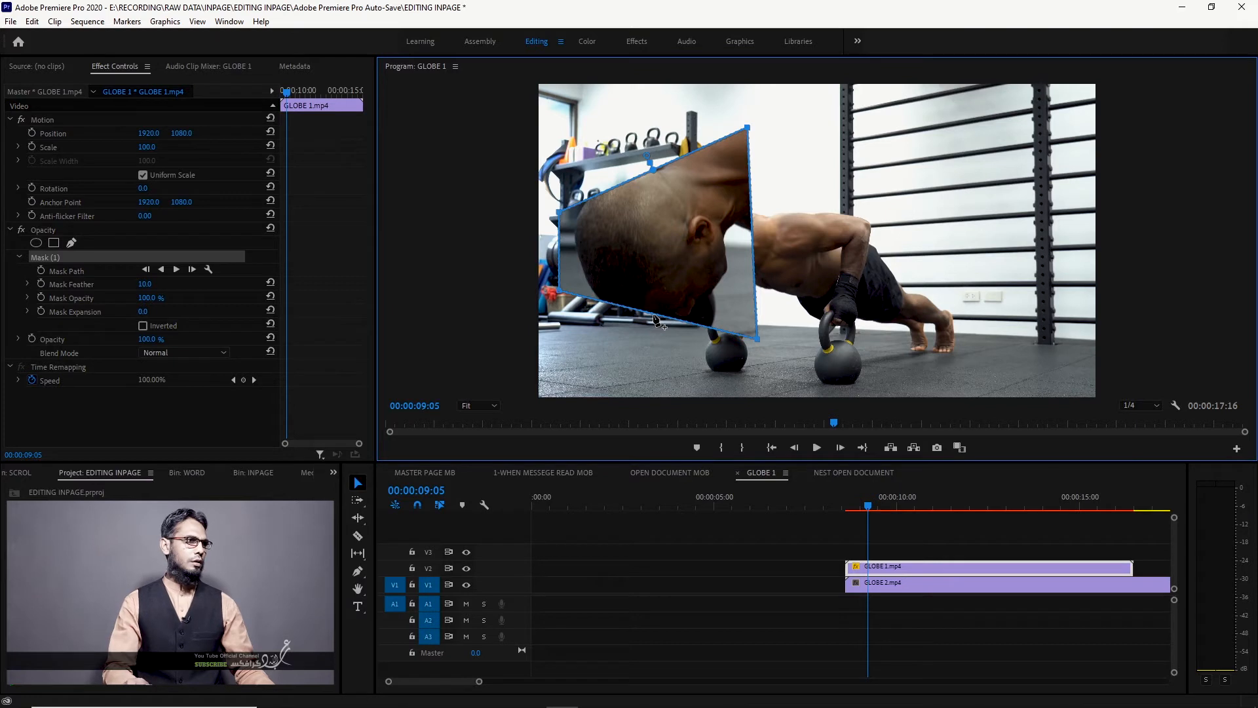
drag(655, 319, 638, 368)
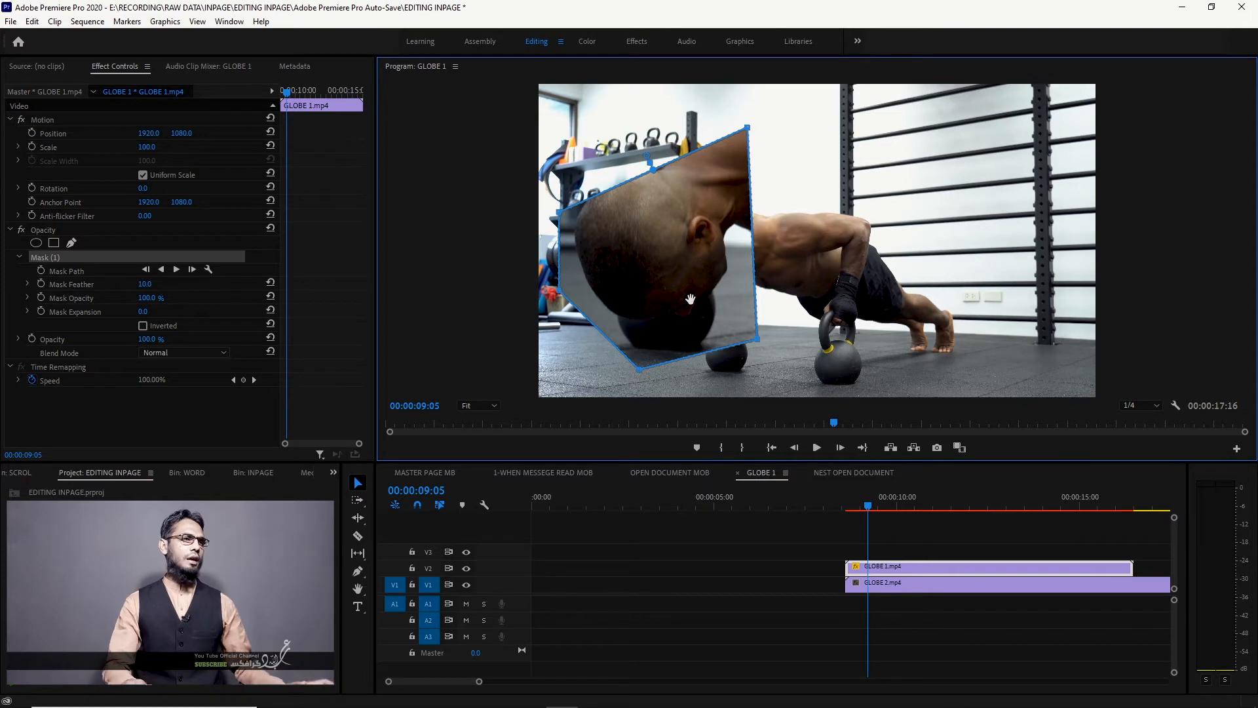
Delete the opacity mask from GLOBE 1.mp4.
click(44, 262)
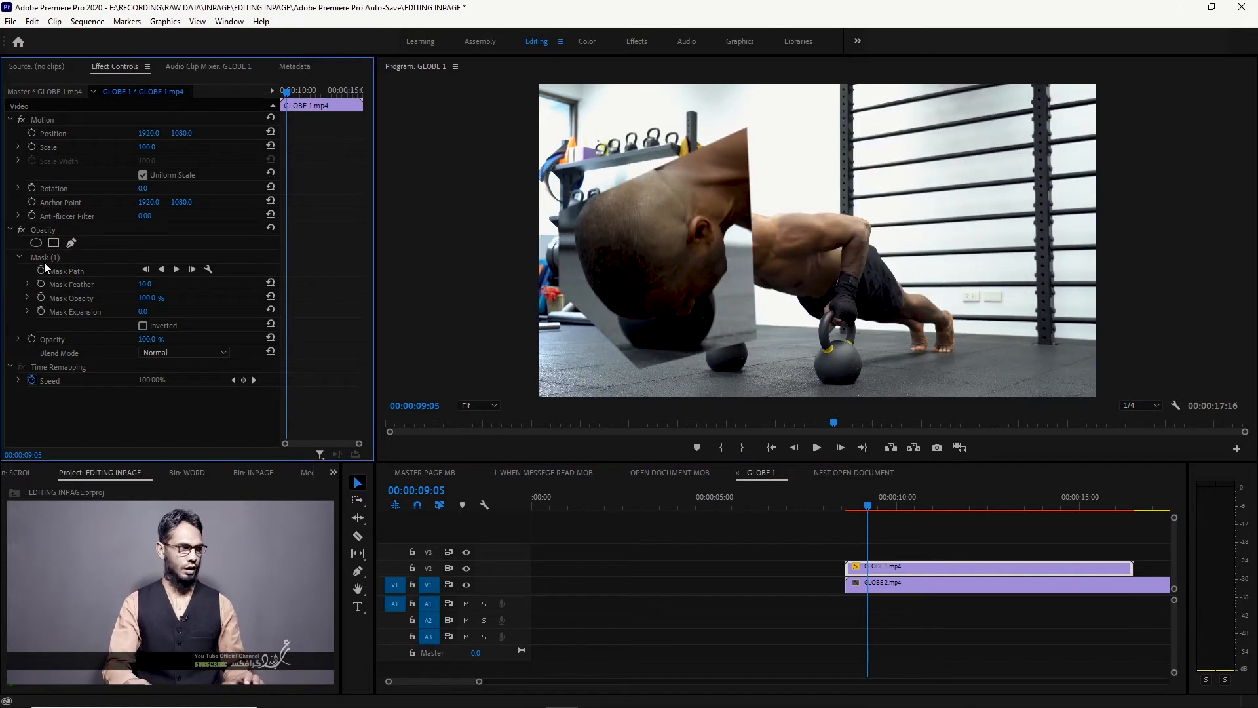
click(57, 259)
key(Delete)
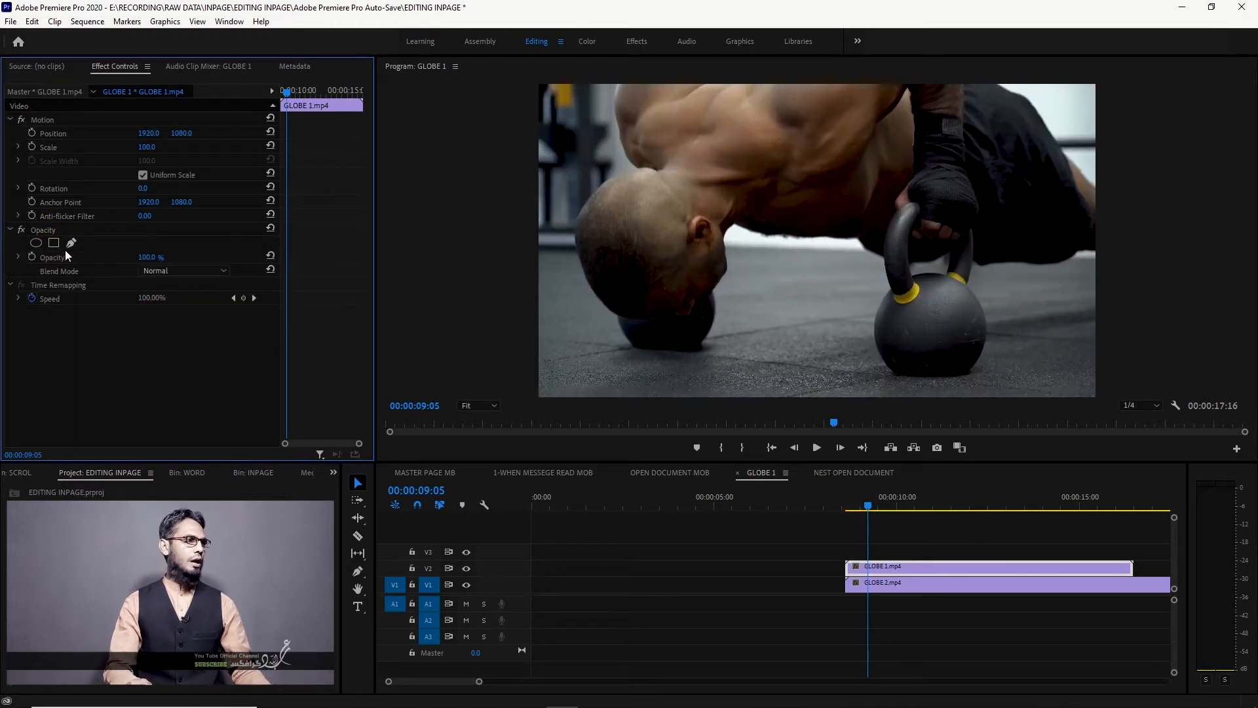
Draw a closed triangular Pen mask over the lower-left half of GLOBE 1.mp4's frame and shift it down and to the left.
click(72, 243)
click(541, 86)
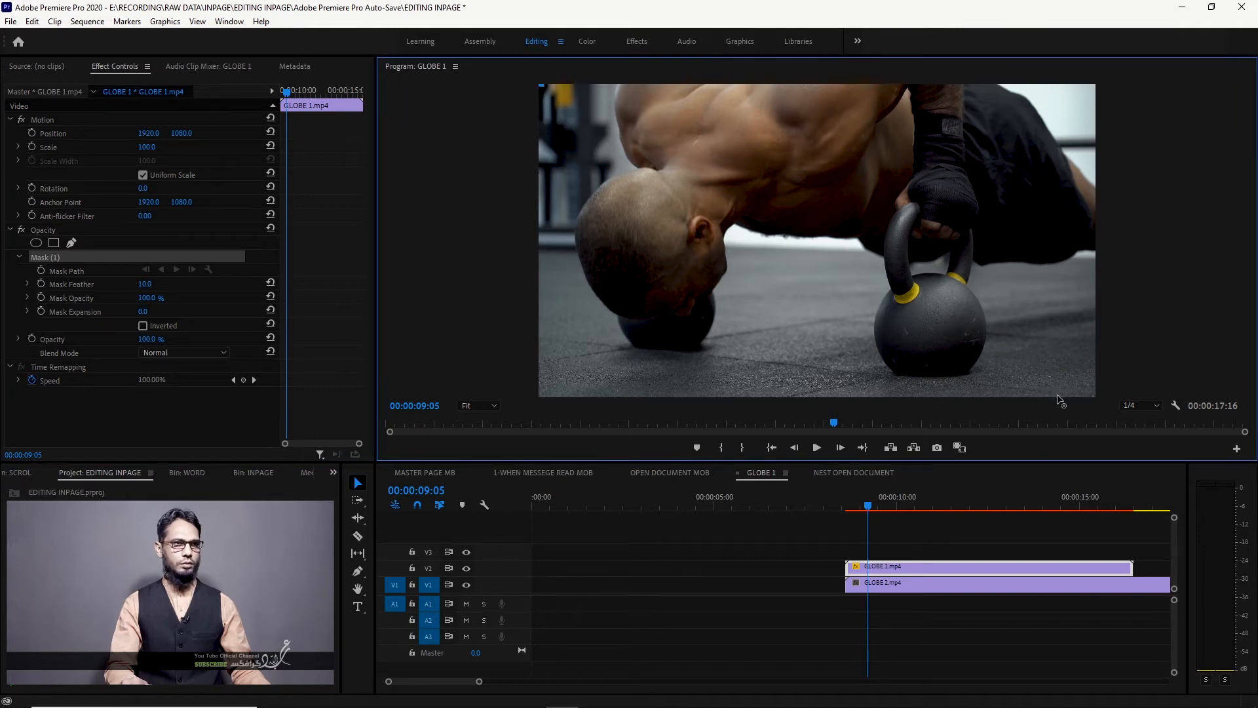
click(1052, 389)
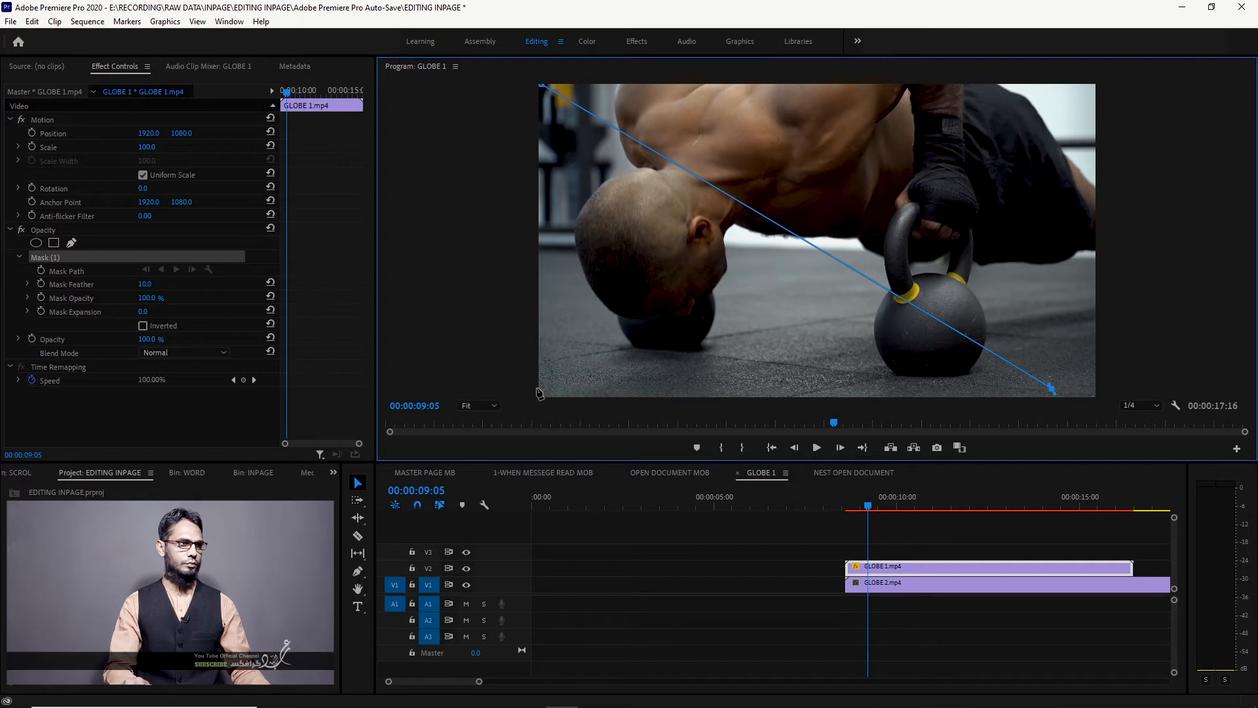
click(540, 386)
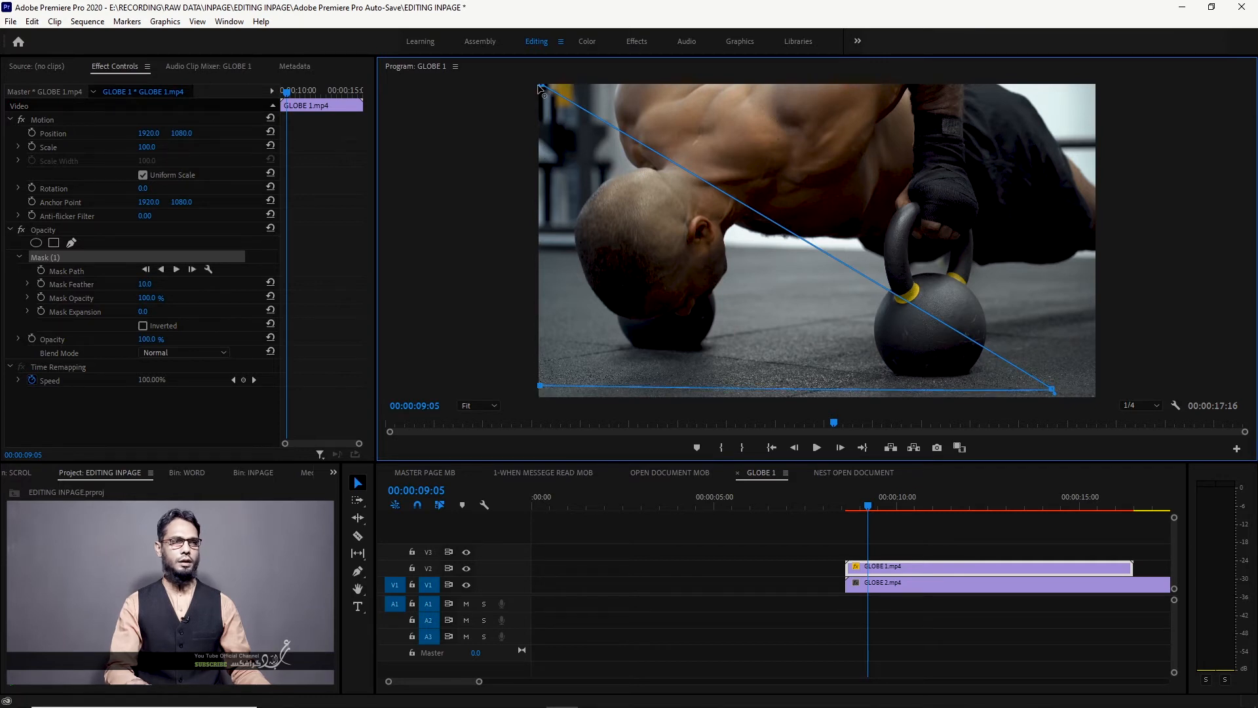
click(539, 91)
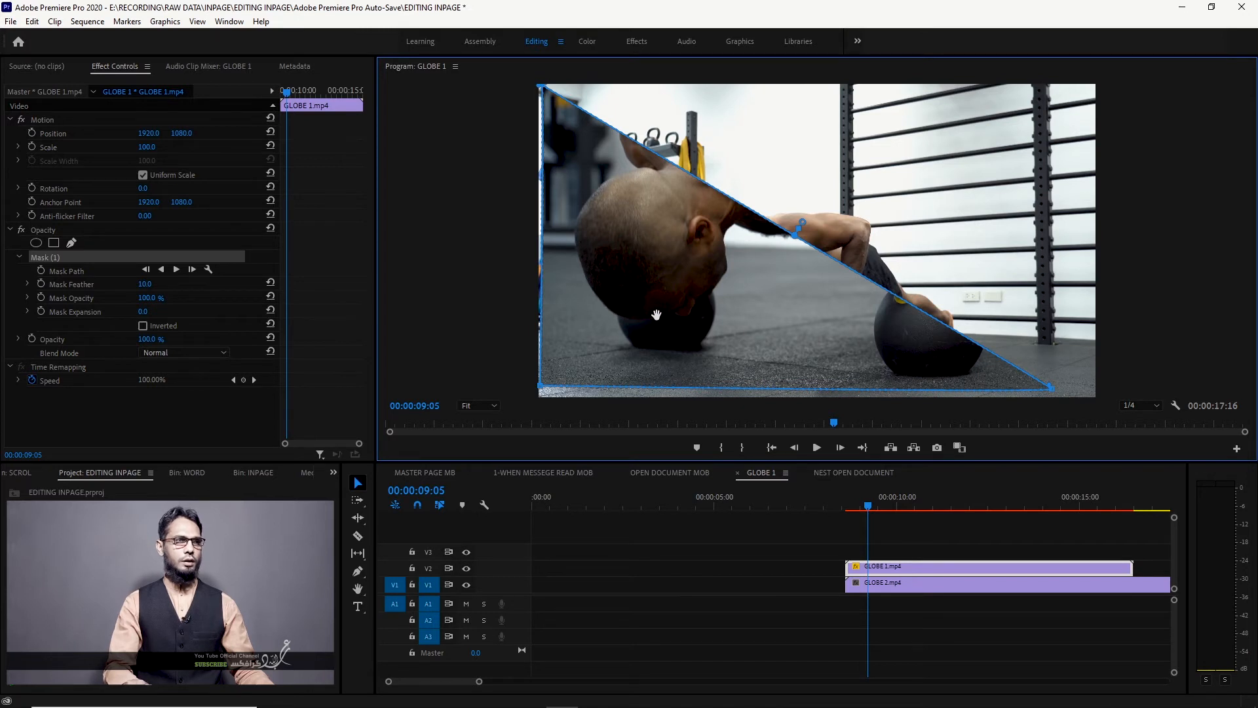
drag(656, 315, 639, 358)
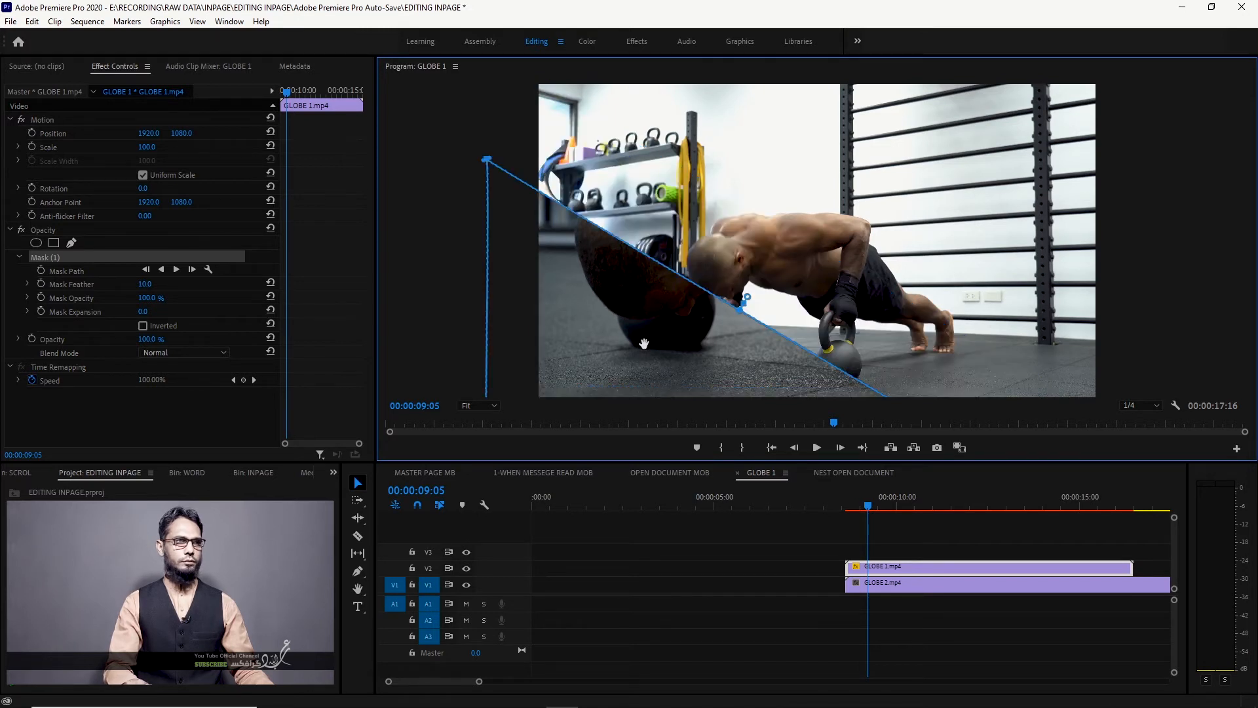
drag(644, 343, 651, 321)
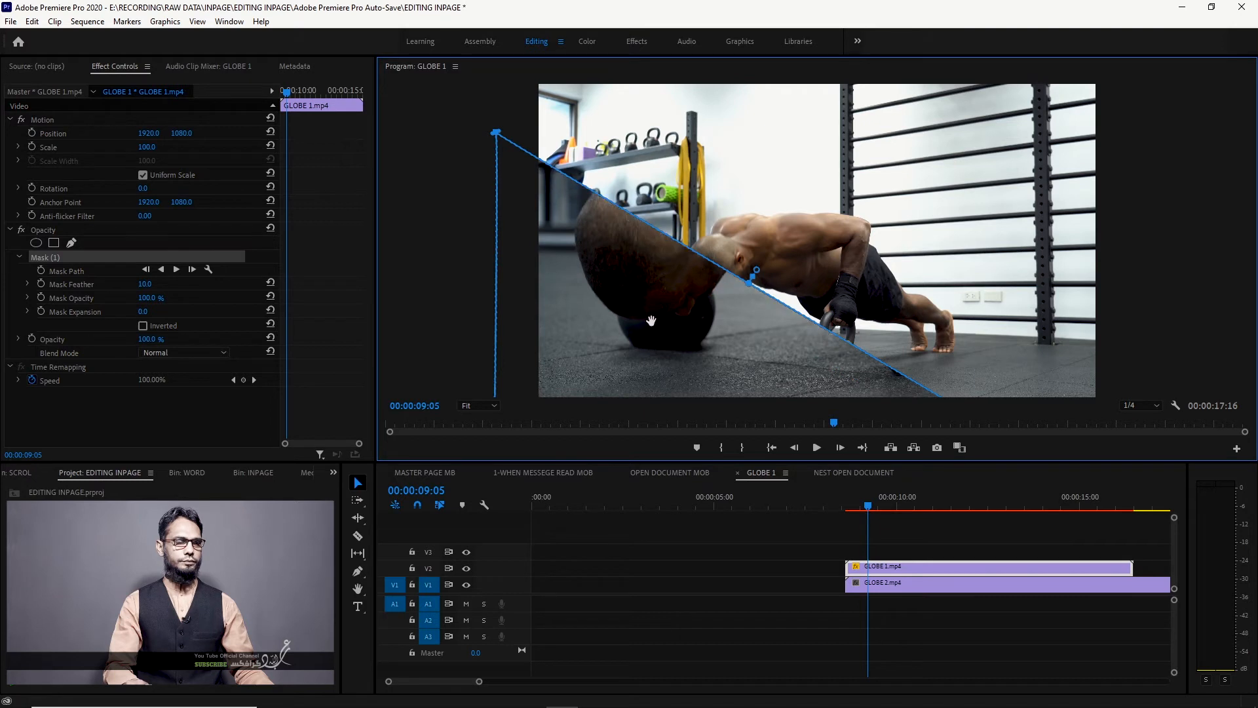
Select GLOBE 2.mp4 on V1 and shift its horizontal position slightly to the right under the masked clip.
click(953, 581)
click(821, 210)
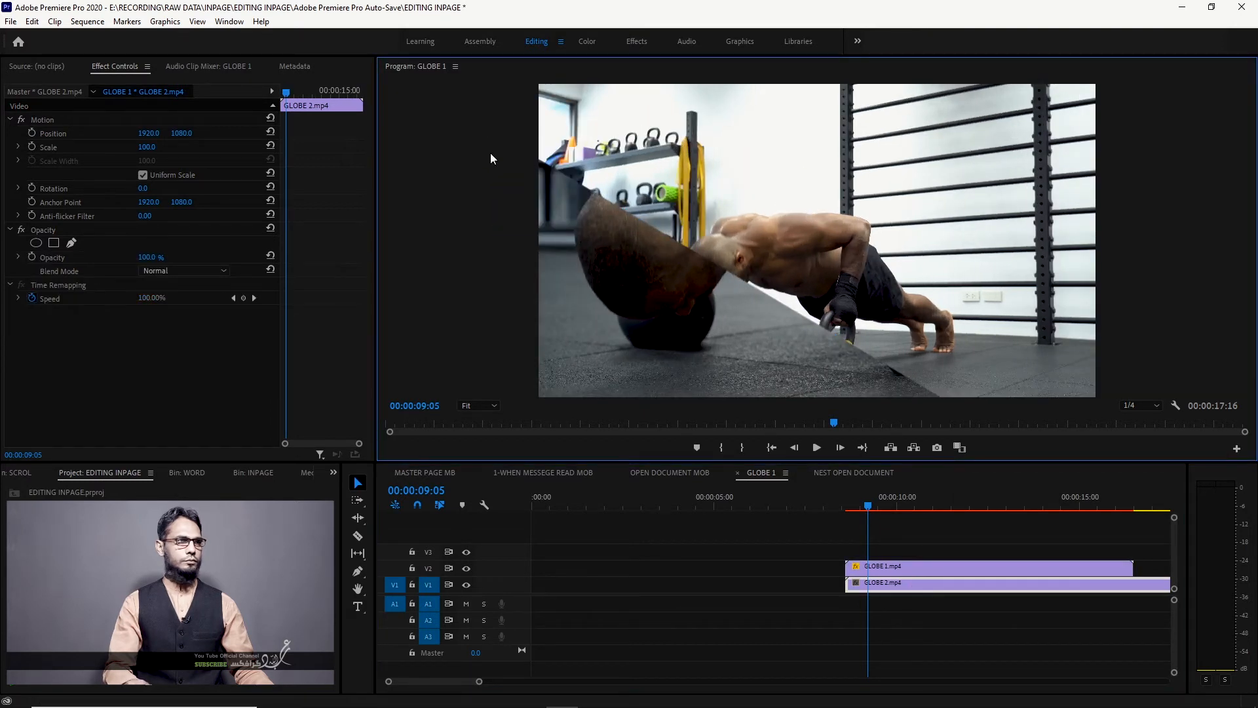
mouse_move(144, 138)
mouse_down()
mouse_move(199, 138)
mouse_move(156, 132)
mouse_up()
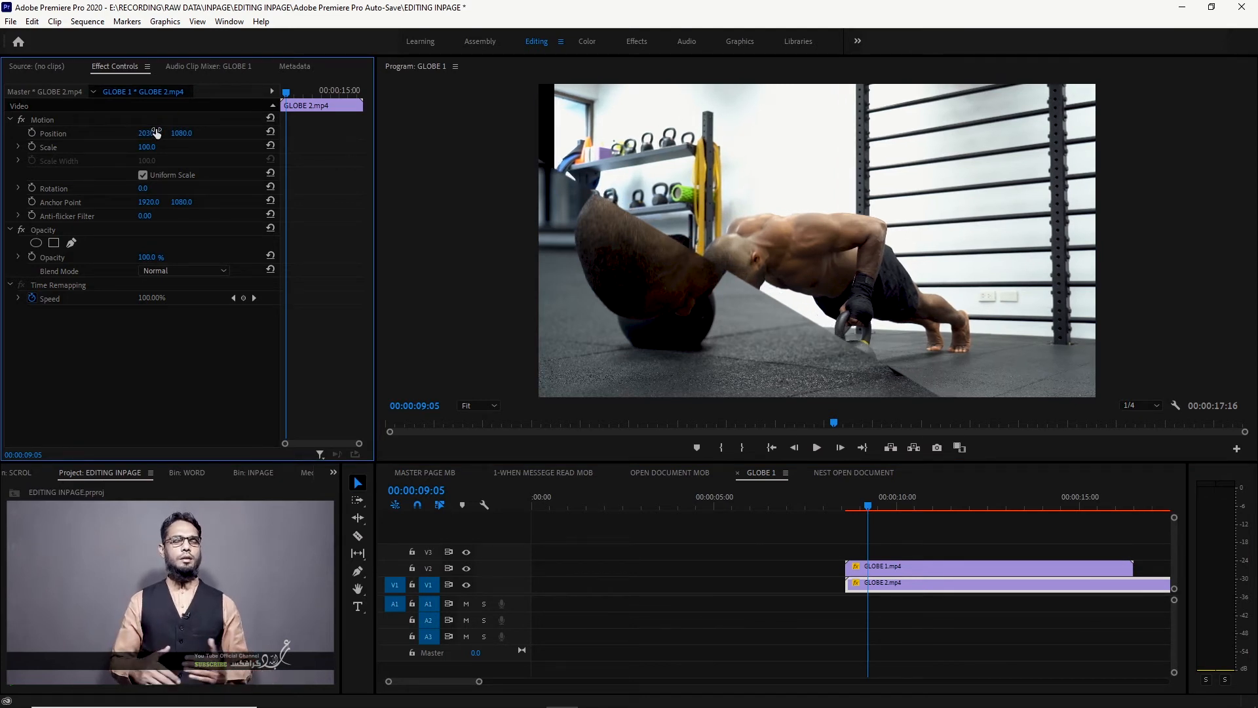